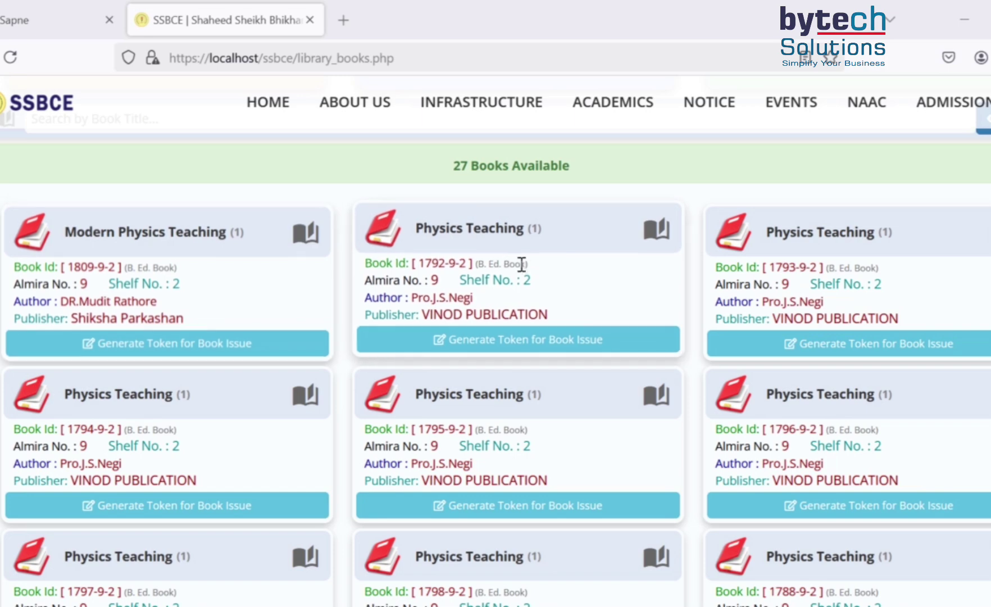
- Scroll the Library Books catalogue and focus the Search by Book Title box
scroll(521, 441, "down", 1)
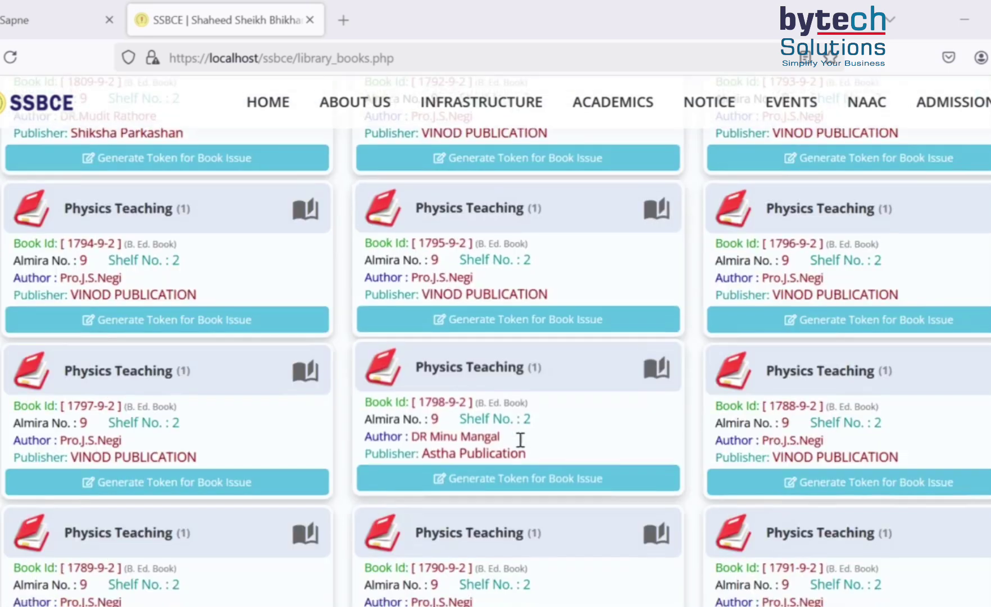
scroll(520, 439, "up", 6)
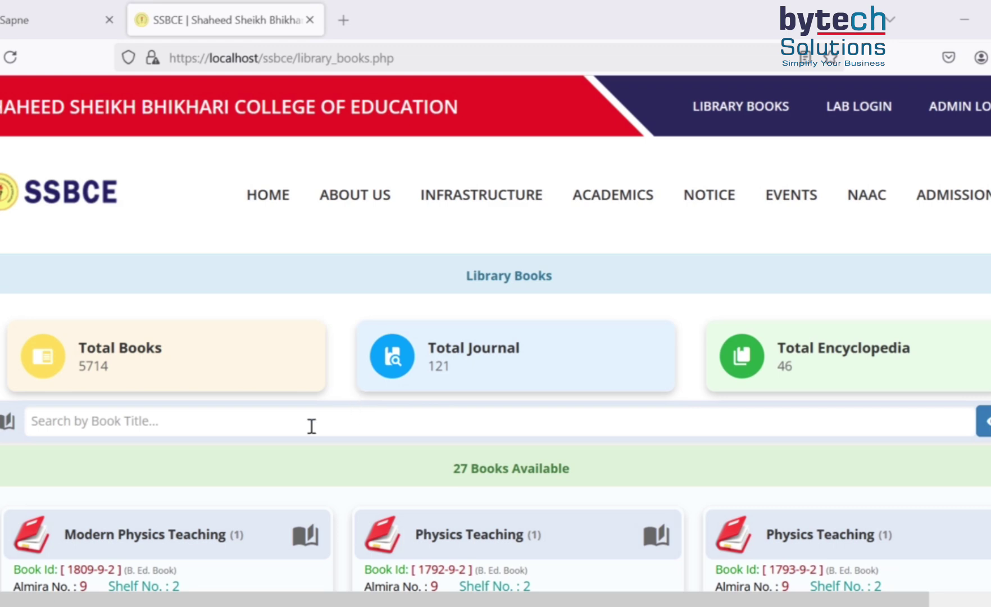
left_click(205, 426)
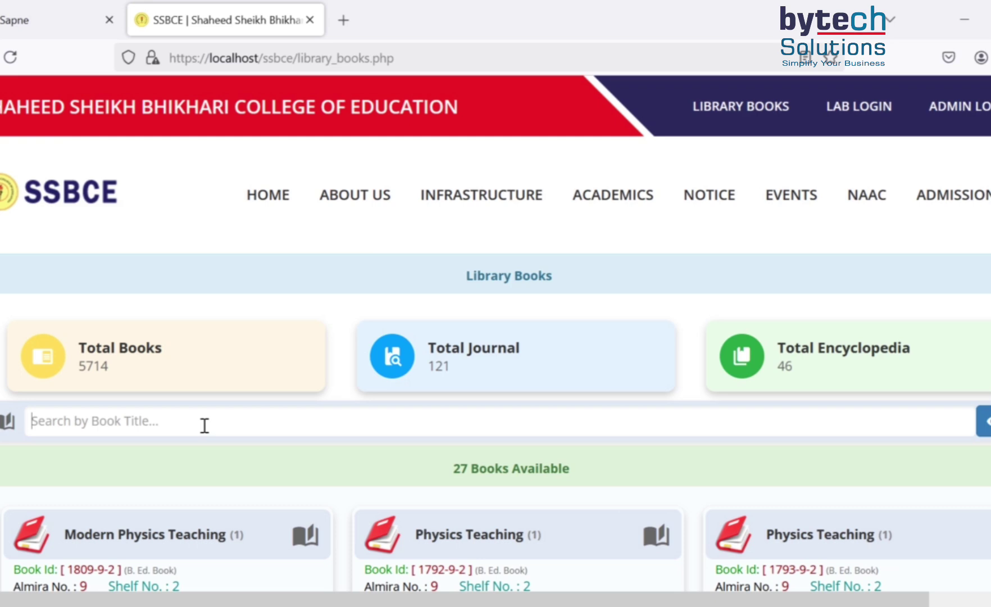
- Search book titles for 'Physics' and browse the Physics Teaching results
type("P")
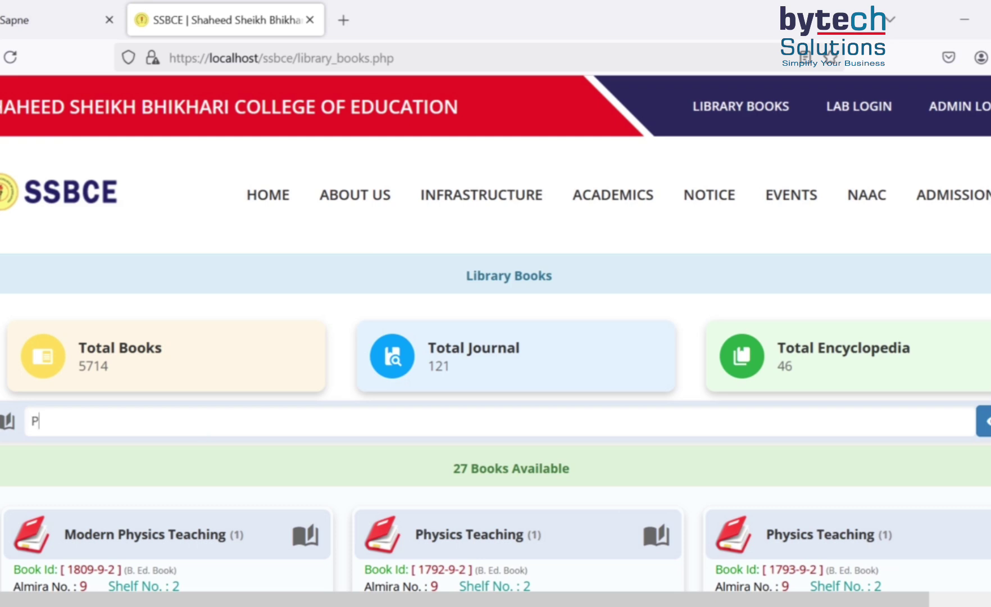
type("hysica")
key("BackSpace")
type("s")
scroll(224, 487, "down", 5)
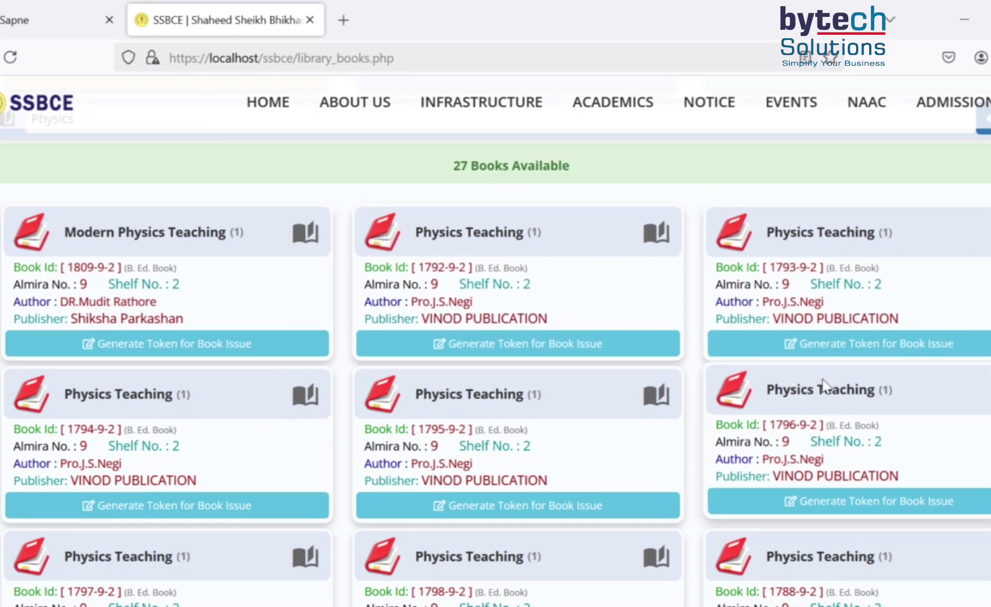
scroll(303, 405, "down", 2)
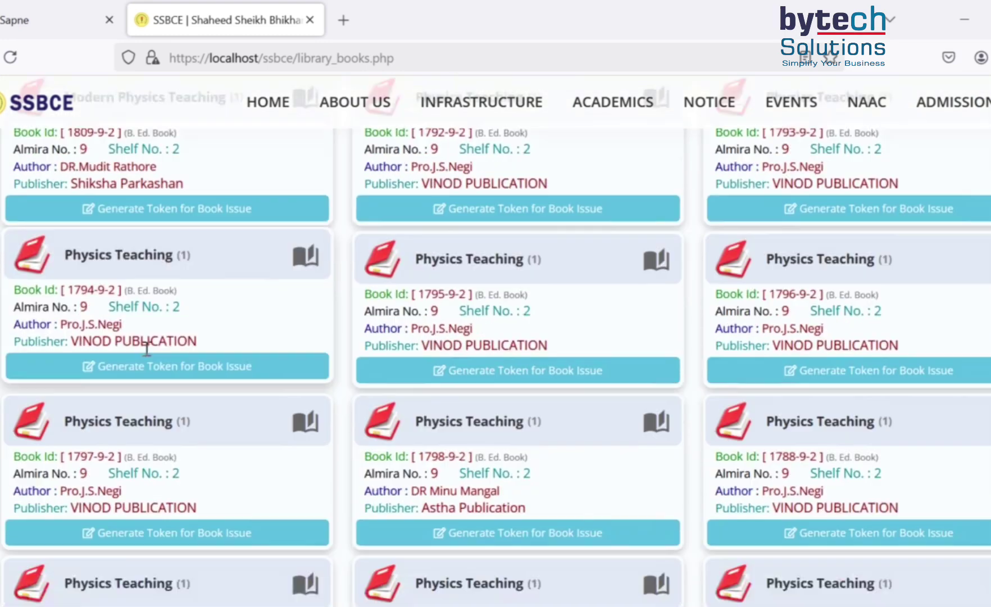
scroll(148, 349, "down", 4)
scroll(148, 345, "up", 1)
scroll(159, 383, "down", 3)
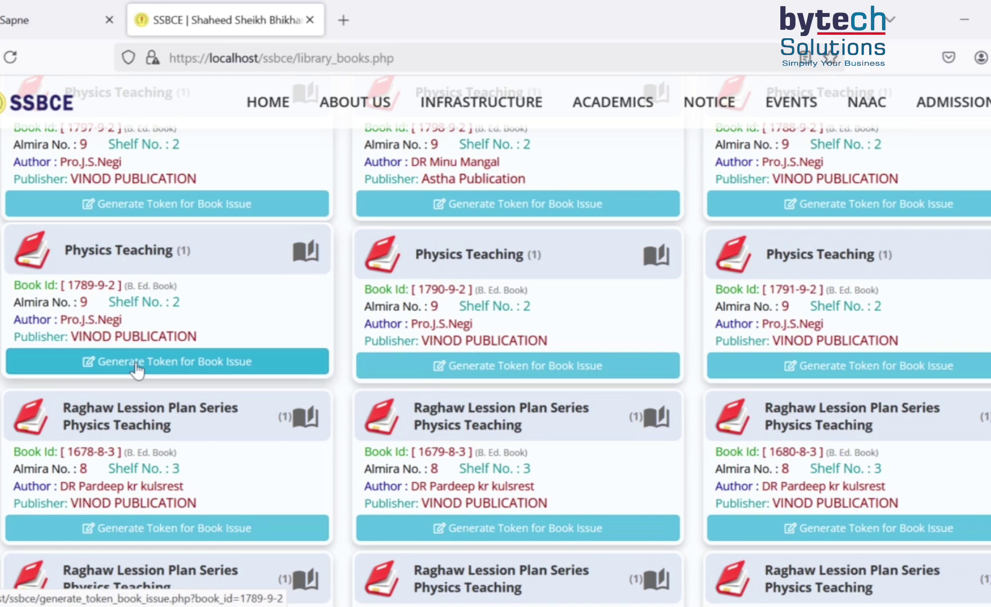
scroll(247, 381, "up", 6)
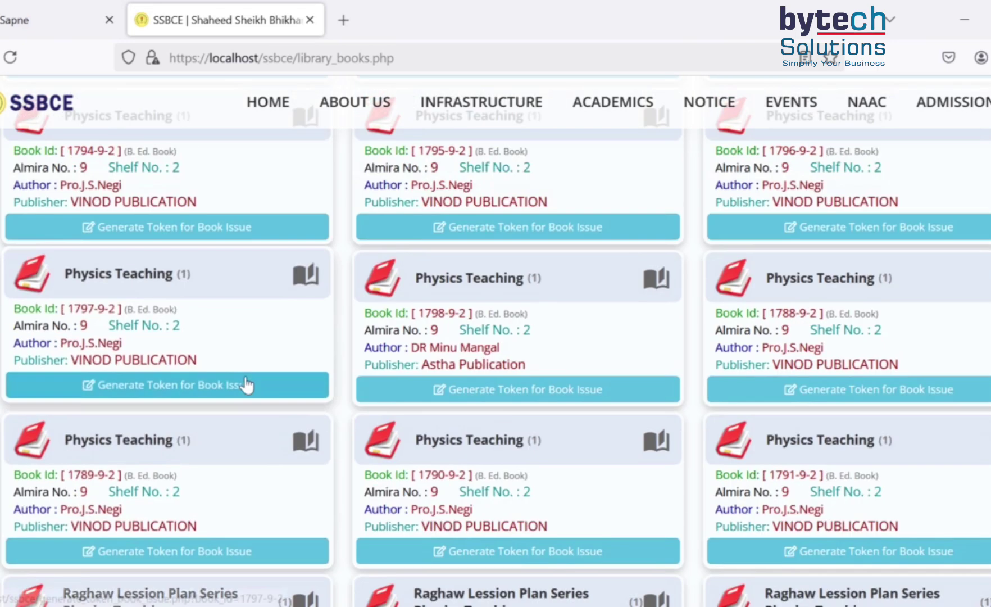
scroll(275, 331, "up", 5)
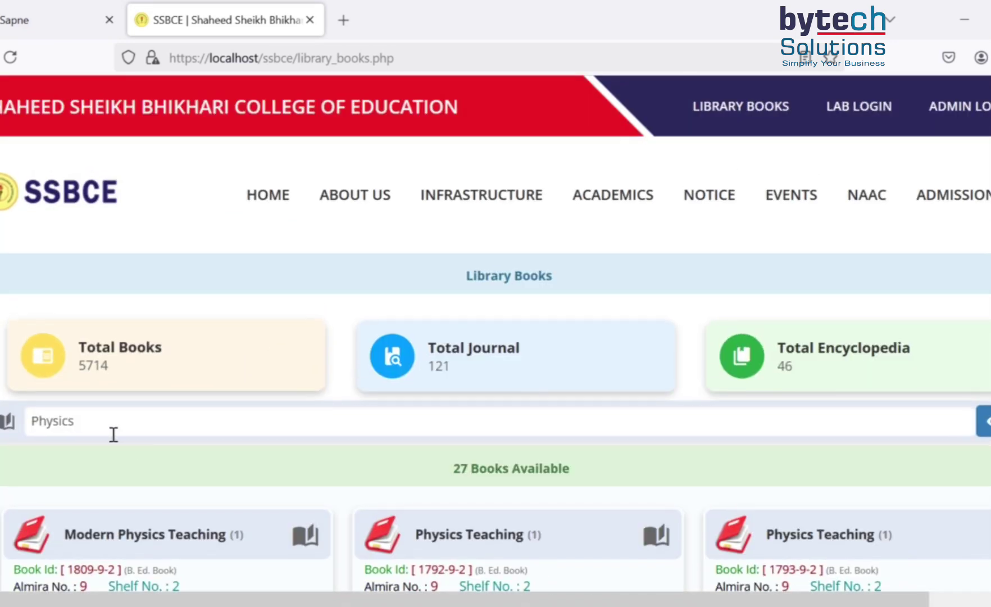
left_click(93, 420)
- Search titles for 'Tulnatmak', find the one matching book, then switch to 360×760 mobile preview
double_click(94, 422)
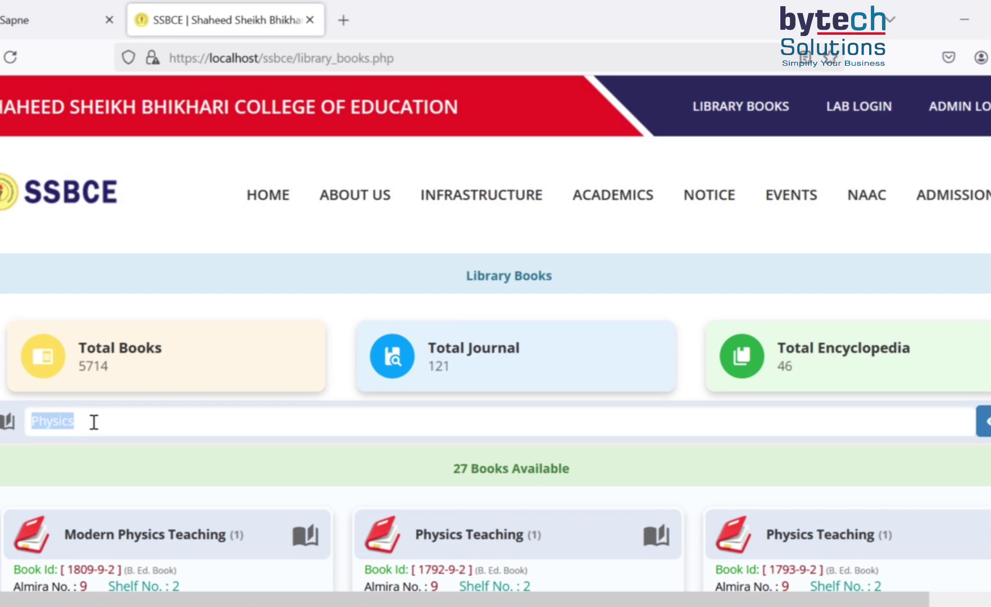
type("Tu")
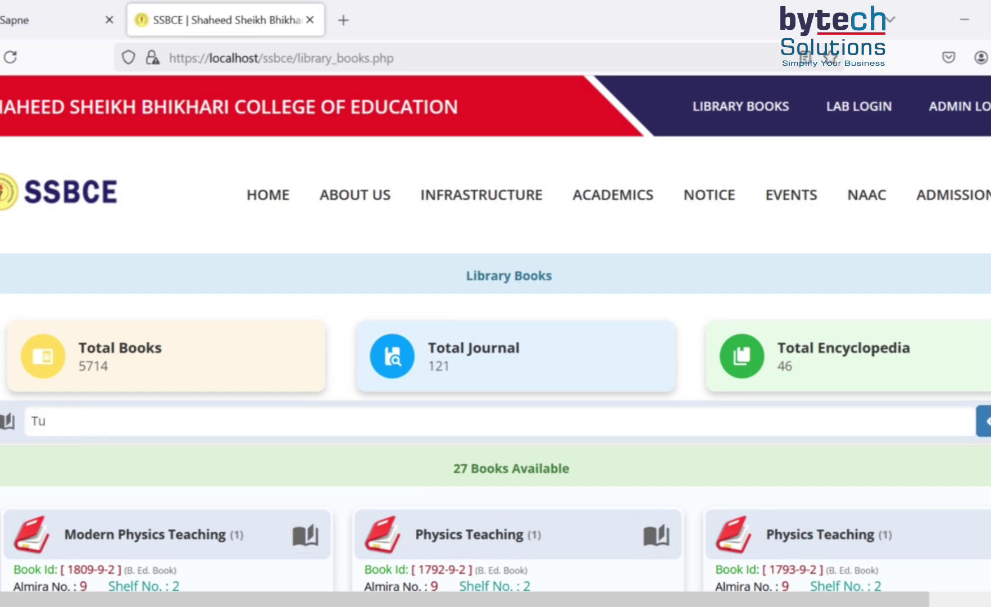
type("lnatmak")
key("Return")
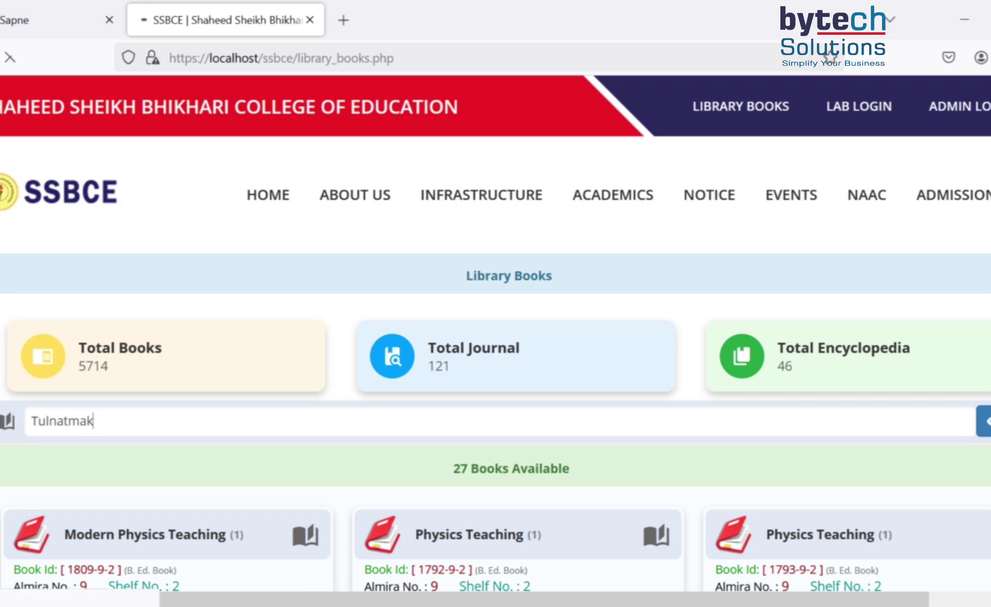
scroll(112, 411, "down", 3)
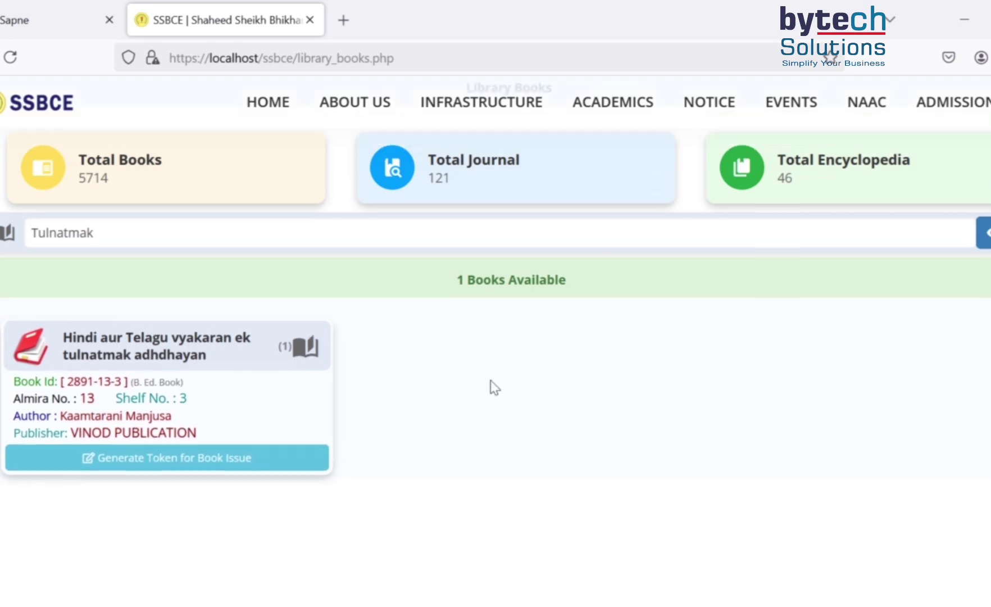
scroll(491, 387, "up", 3)
scroll(490, 387, "down", 4)
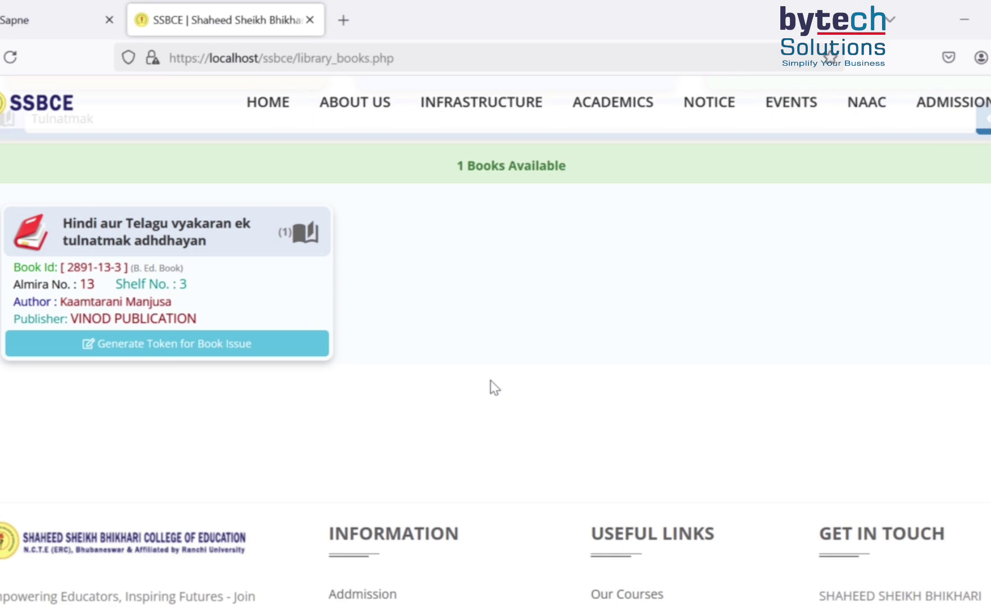
key("ctrl+shift+m")
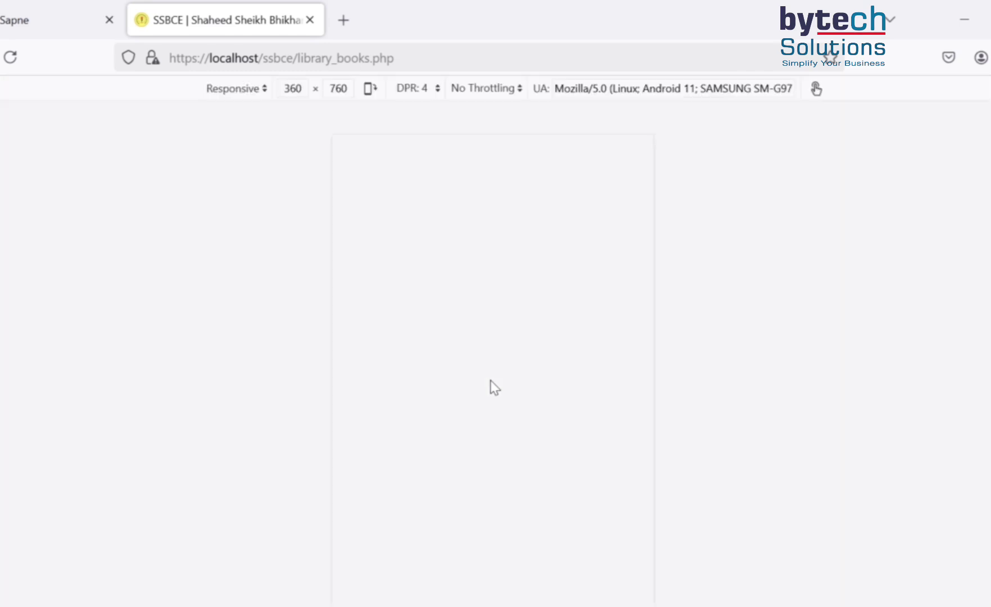
- In mobile view, open Generate Token for Book Issue for book 2891-13-3
scroll(495, 358, "up", 5)
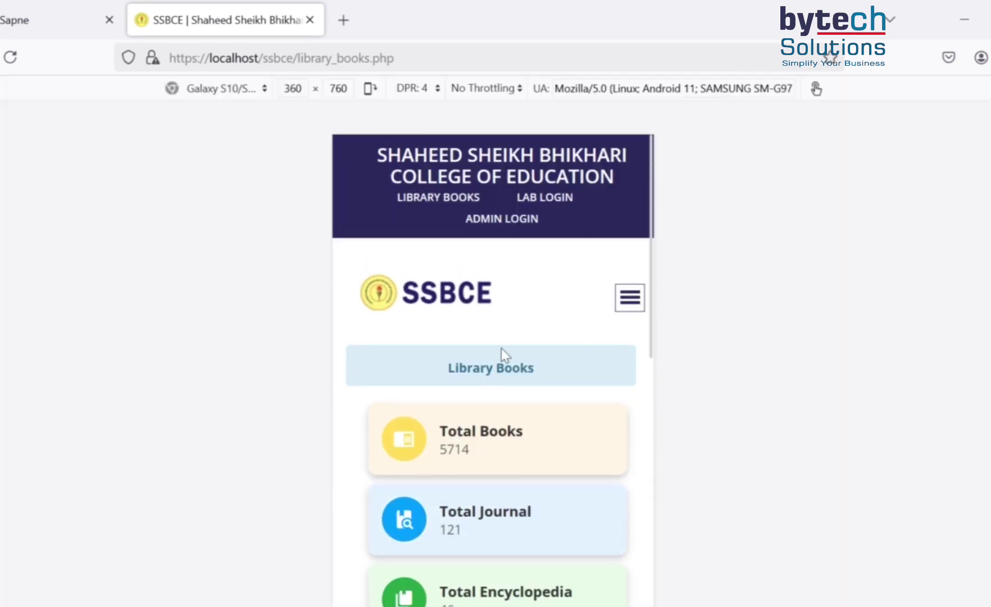
scroll(519, 354, "down", 3)
scroll(519, 354, "down", 2)
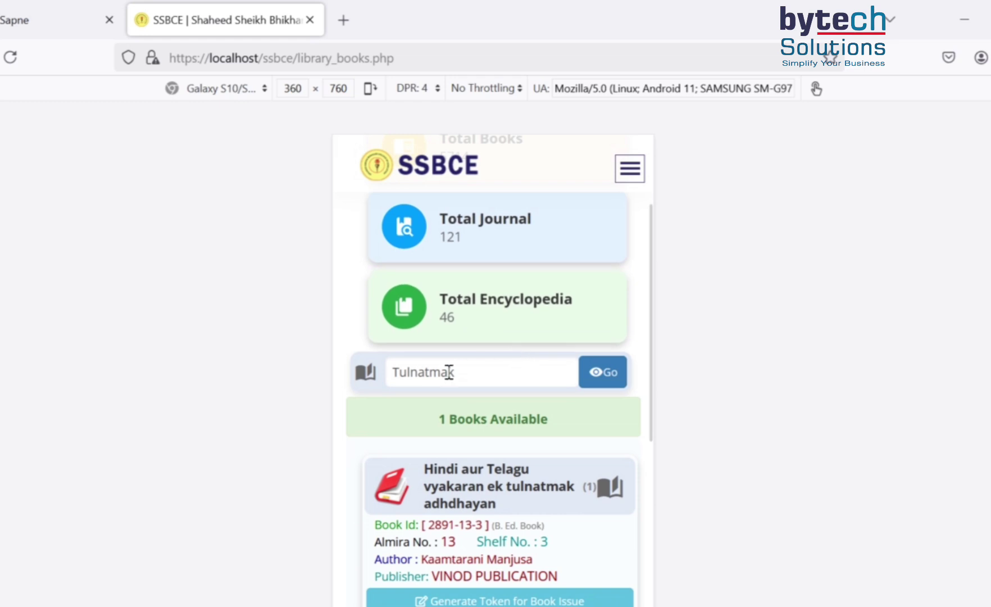
scroll(487, 373, "down", 4)
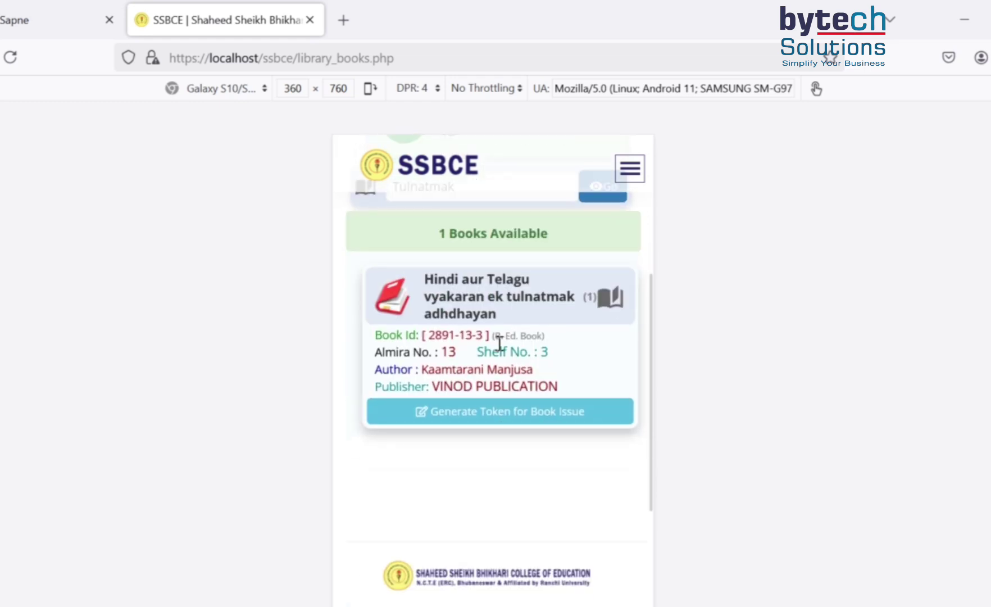
left_click(512, 419)
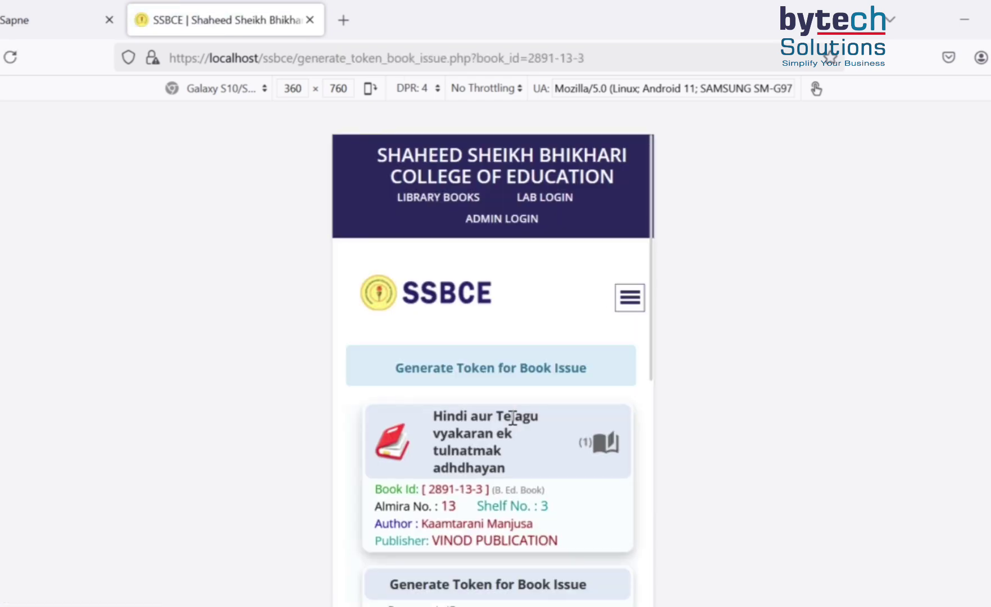
scroll(512, 416, "down", 4)
scroll(494, 399, "up", 4)
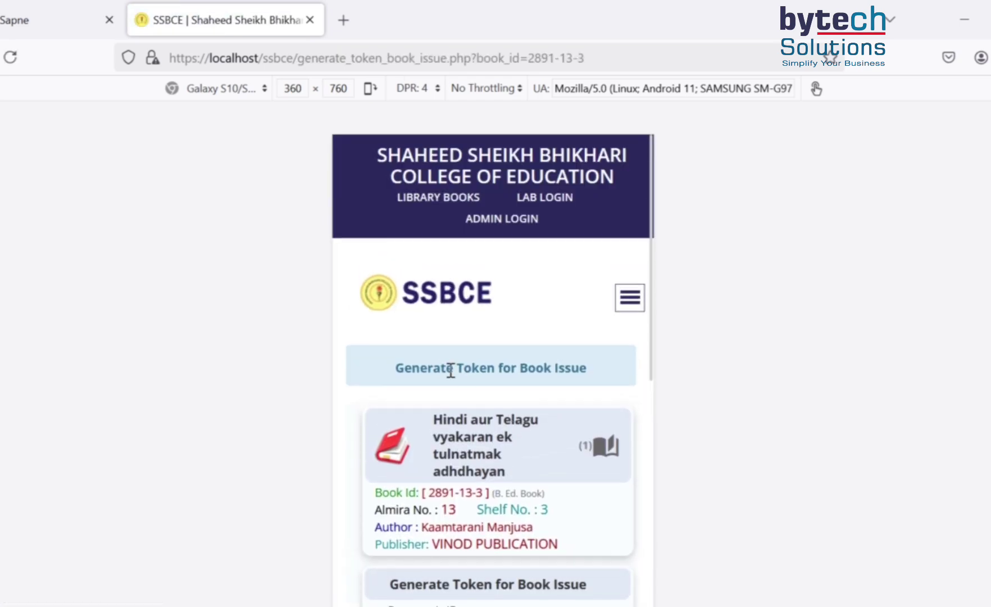
scroll(498, 406, "down", 4)
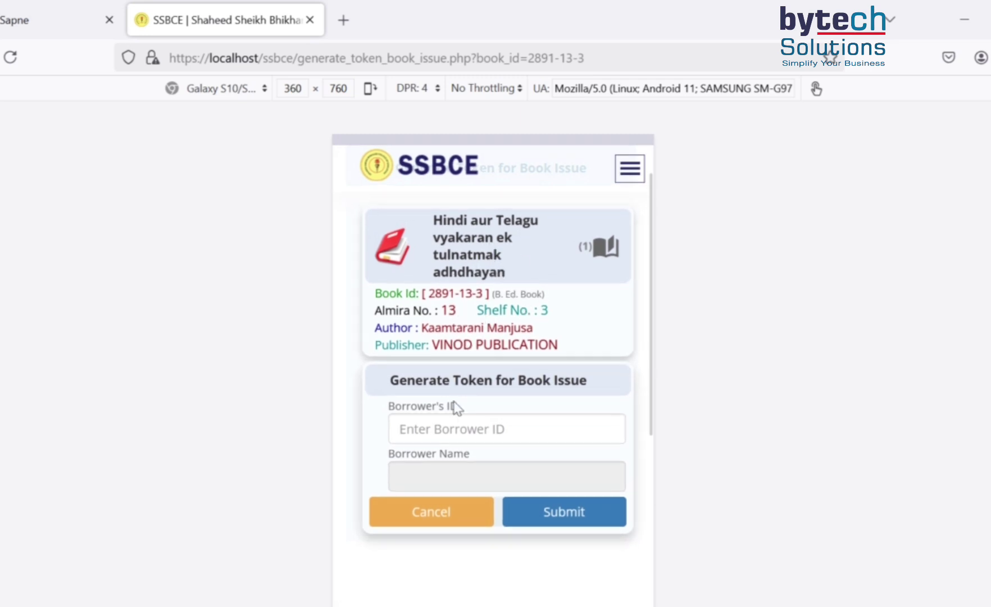
- Paste the borrower's ID and submit to generate the QR issue token
left_click(508, 431)
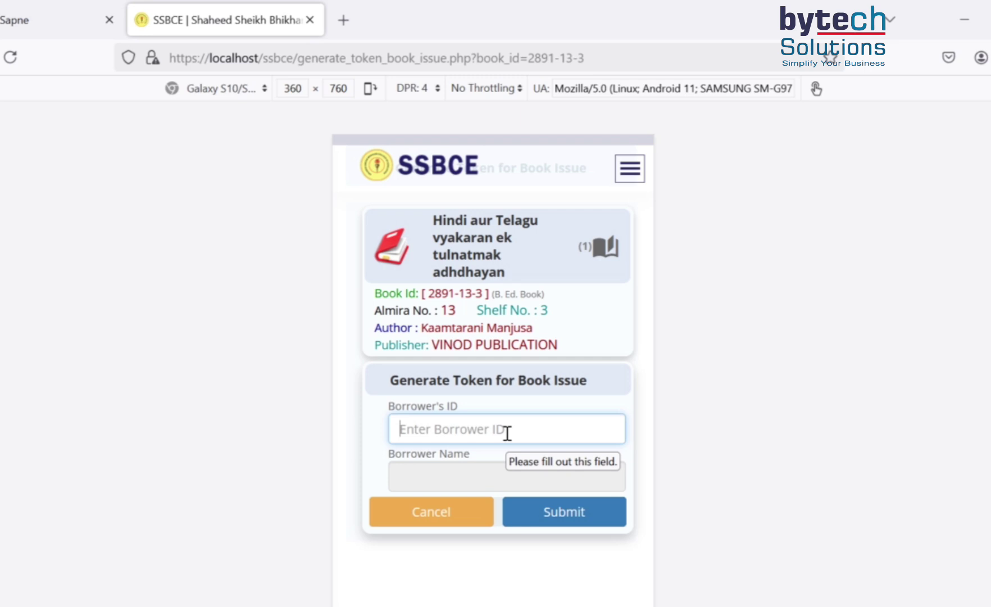
type("23_2022-2024")
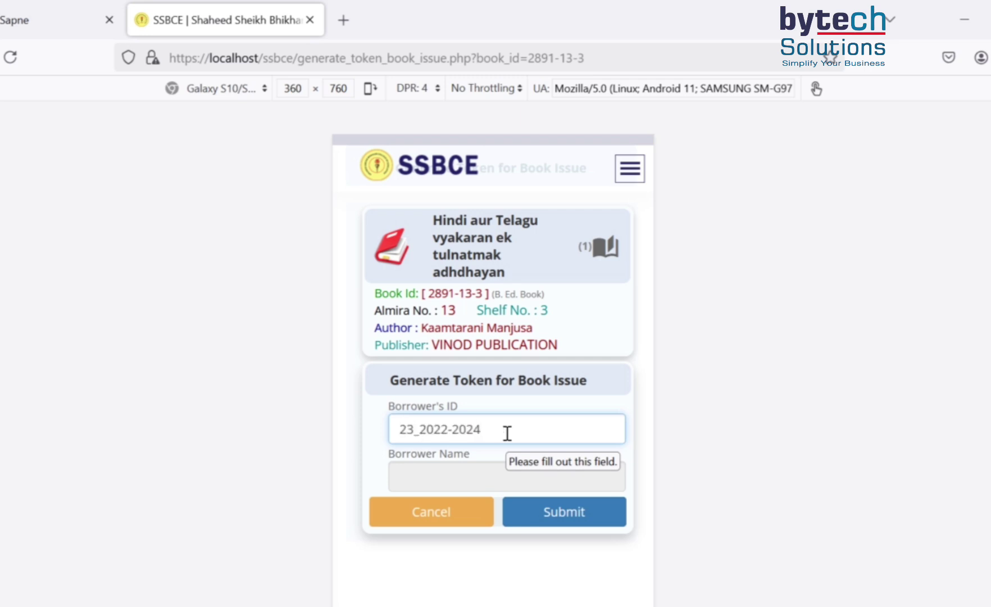
left_click(531, 518)
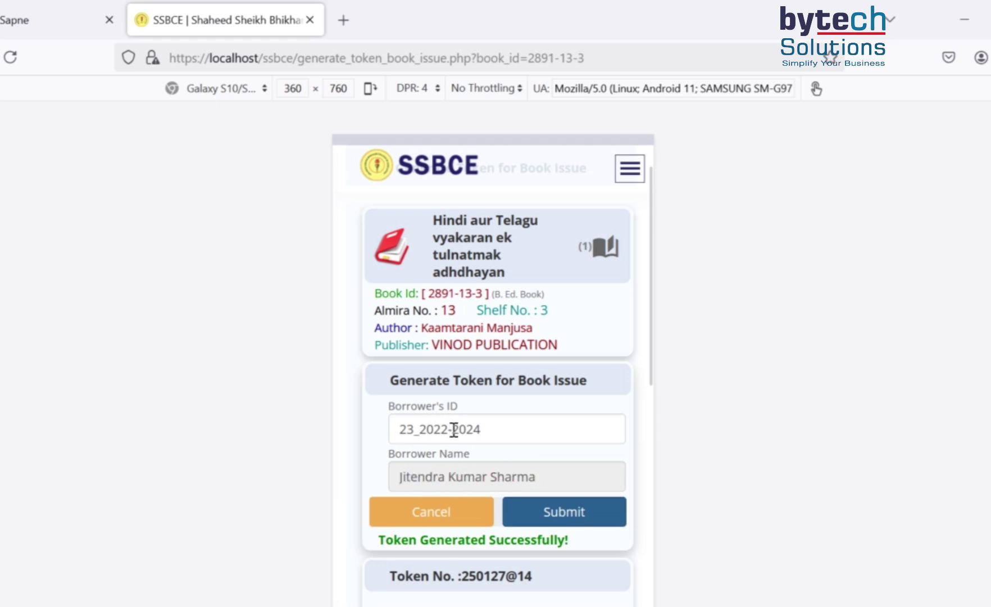
scroll(492, 422, "down", 2)
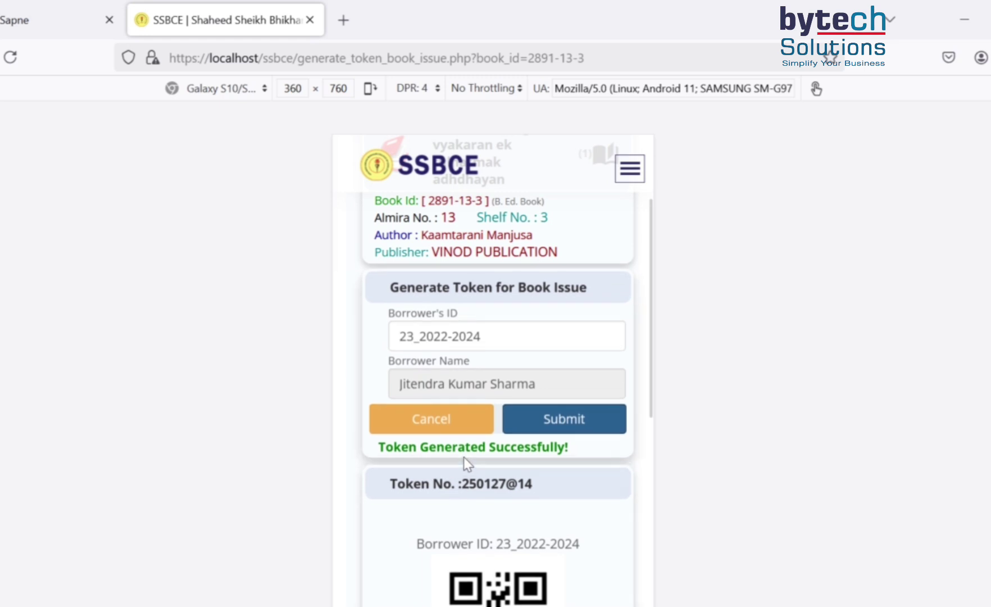
scroll(531, 457, "down", 2)
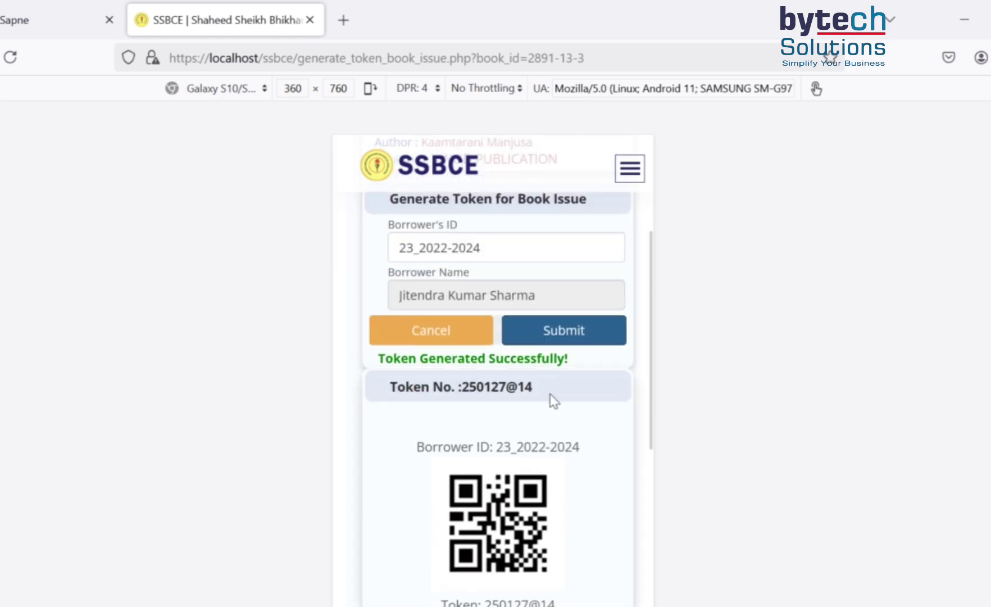
scroll(553, 402, "down", 2)
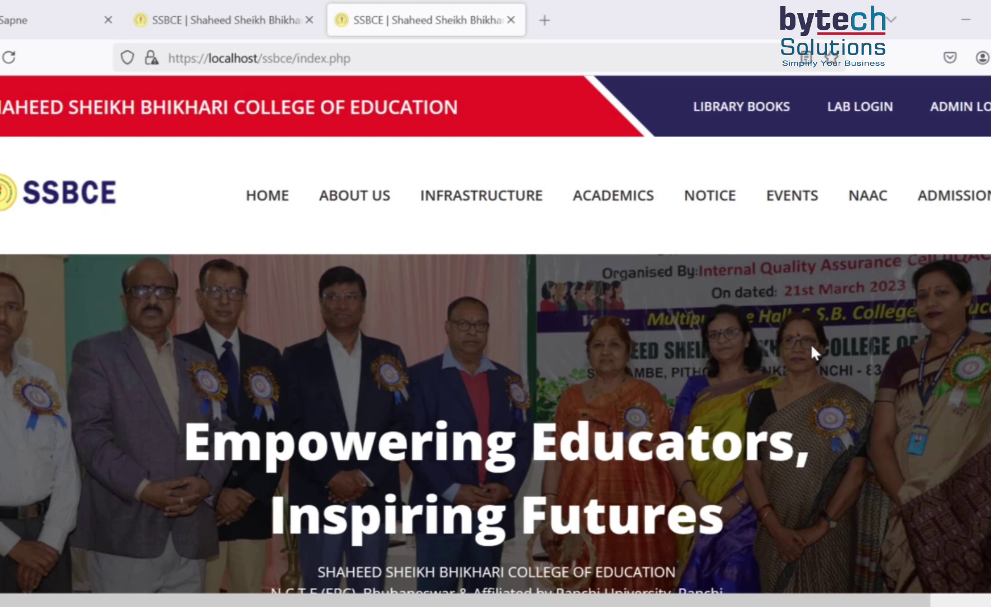
- Log in with the admin user ID and password to reach the Dashboard
left_click(955, 111)
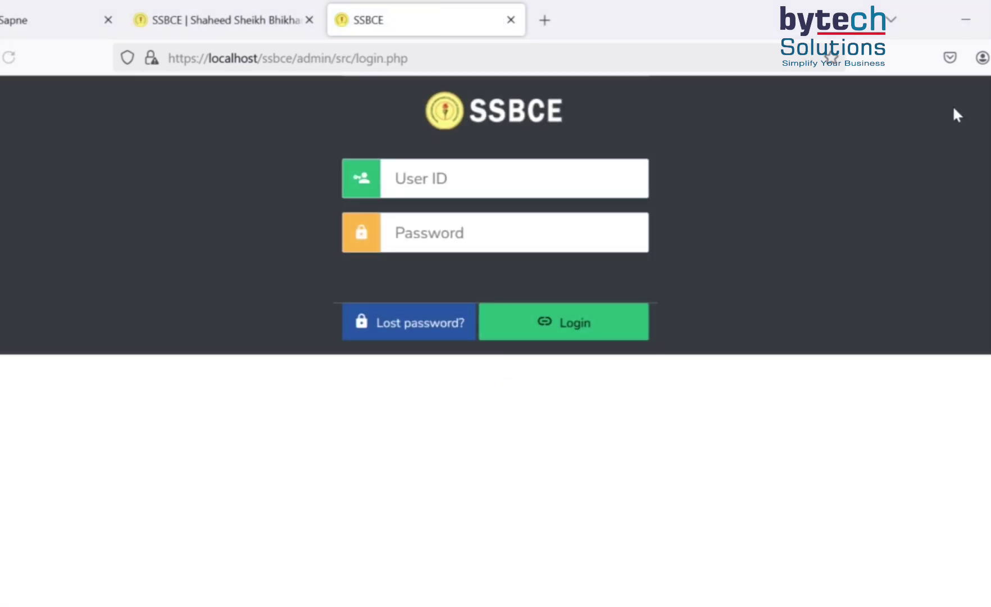
left_click(420, 171)
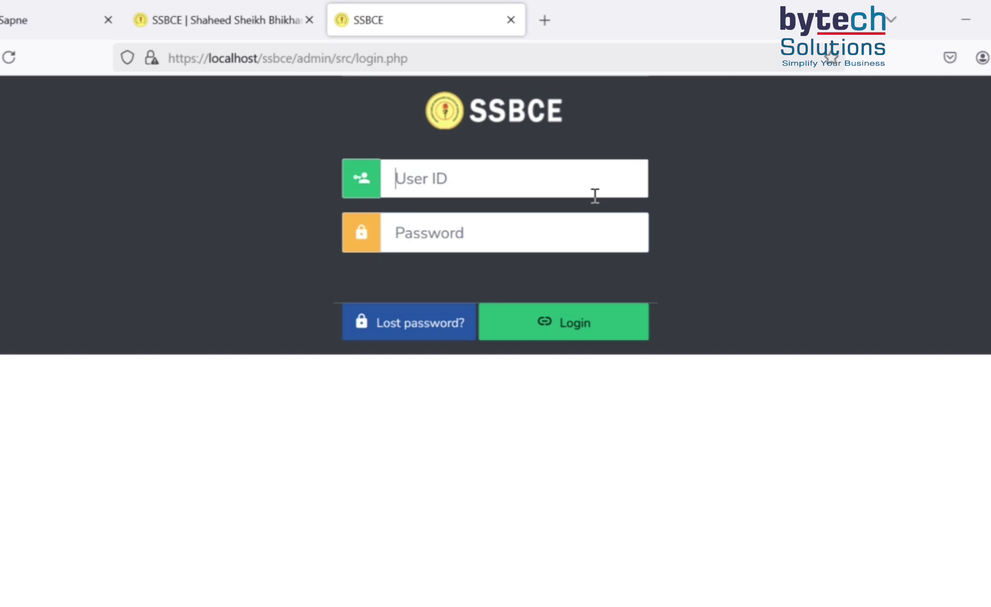
type("Admin")
key("Tab")
type("123456")
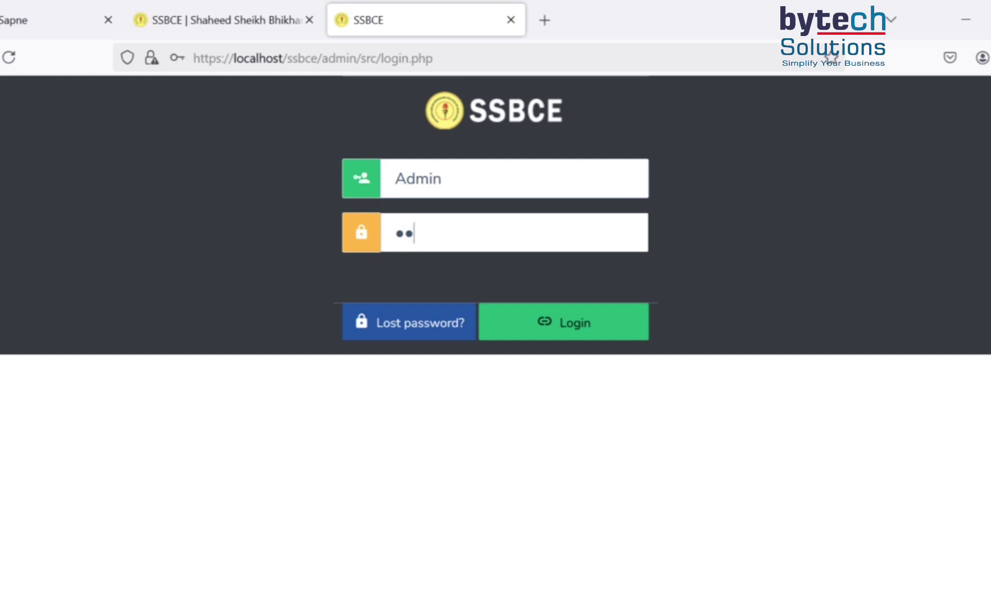
left_click(581, 332)
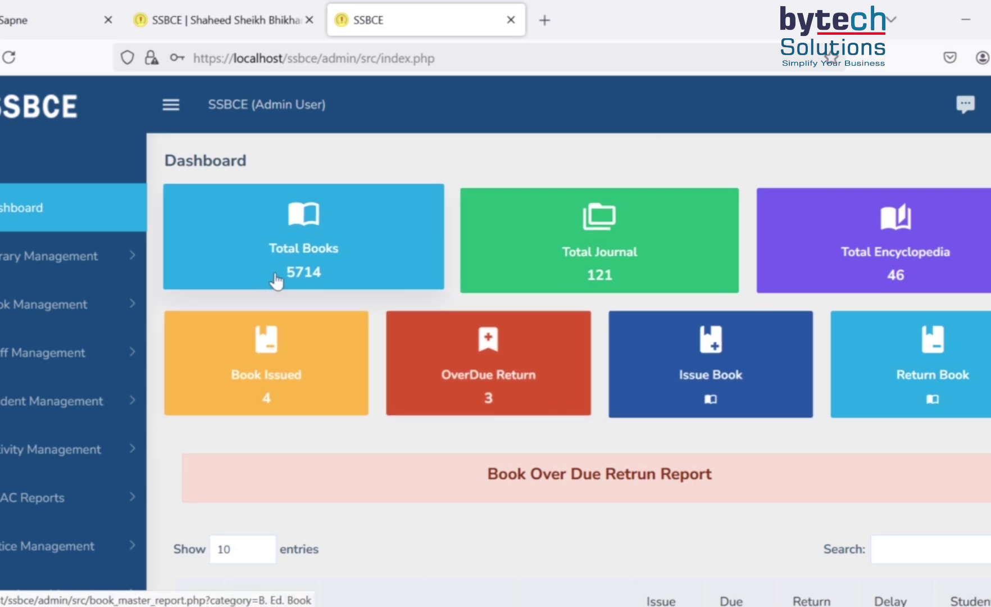
scroll(631, 446, "down", 1)
scroll(630, 444, "down", 6)
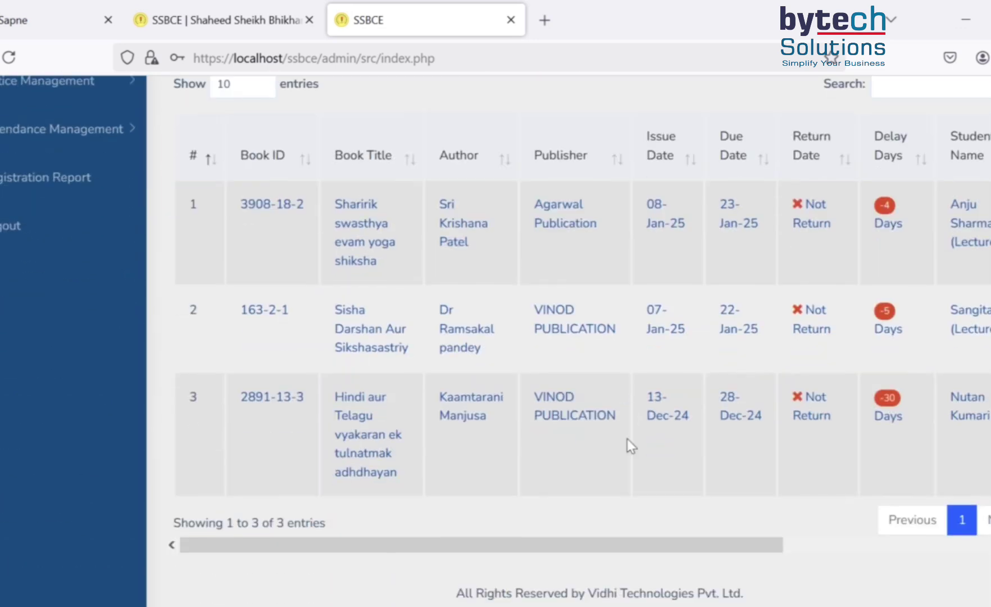
scroll(628, 444, "up", 5)
scroll(630, 447, "up", 1)
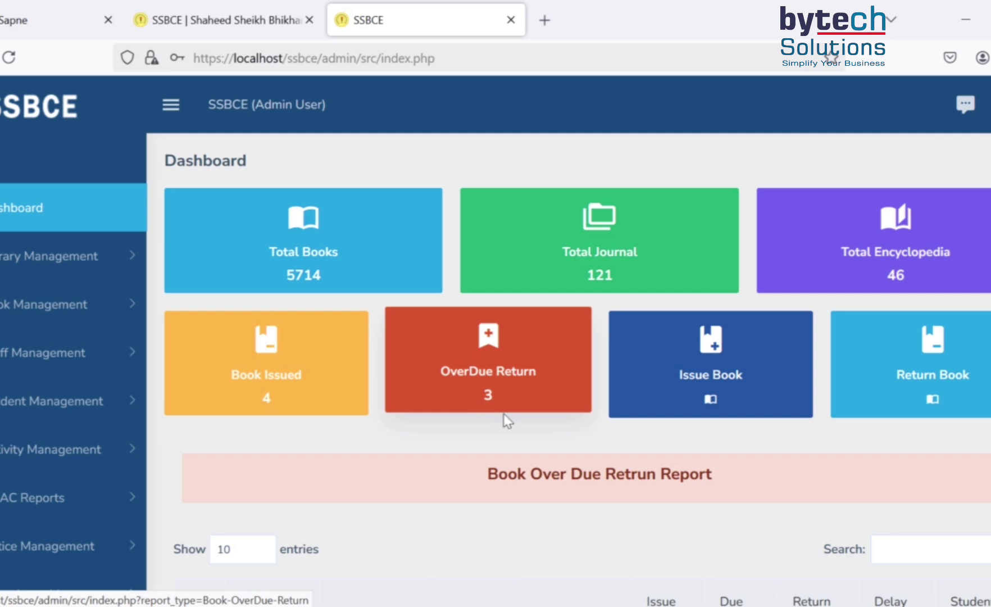
scroll(505, 416, "down", 5)
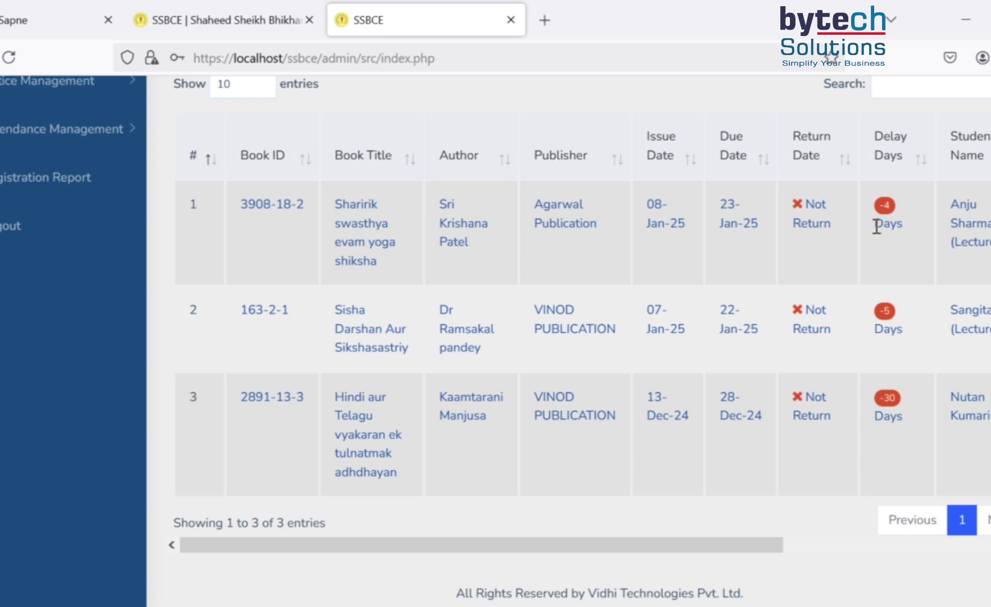
double_click(886, 225)
double_click(903, 417)
scroll(586, 357, "up", 5)
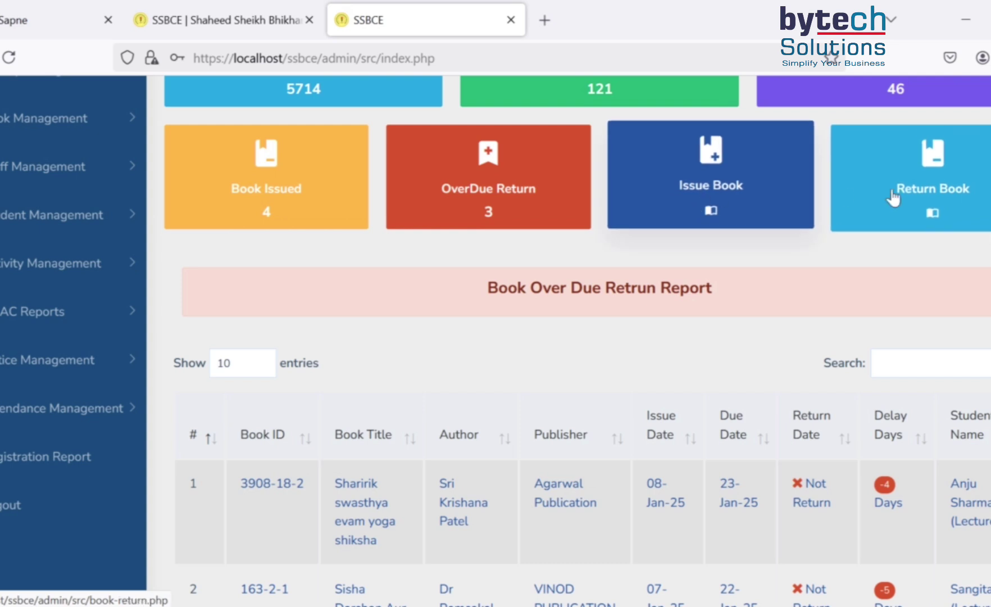
- Open Issue Book using QR Code and load the book from the issue token number
left_click(710, 195)
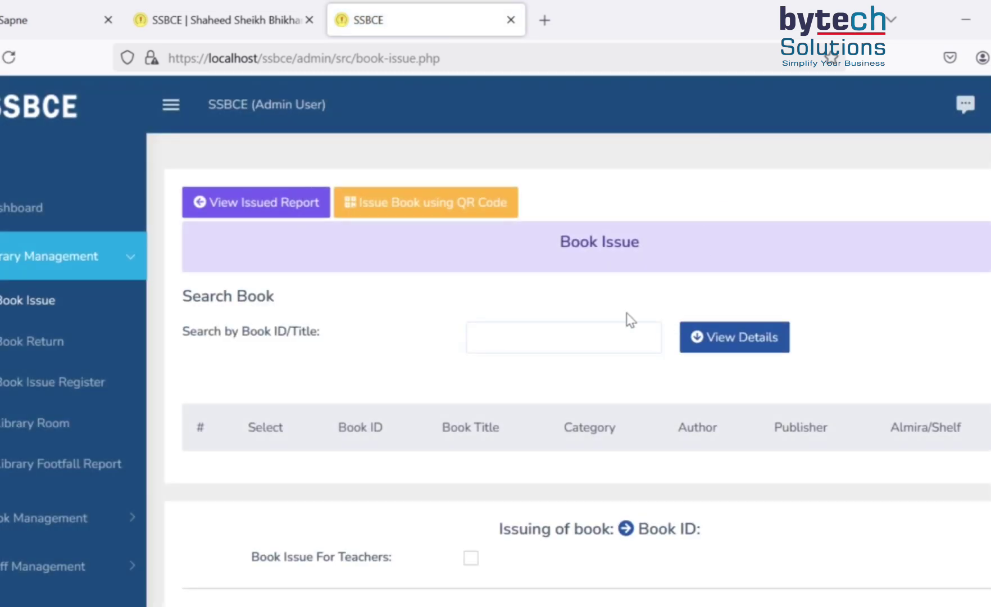
left_click(446, 212)
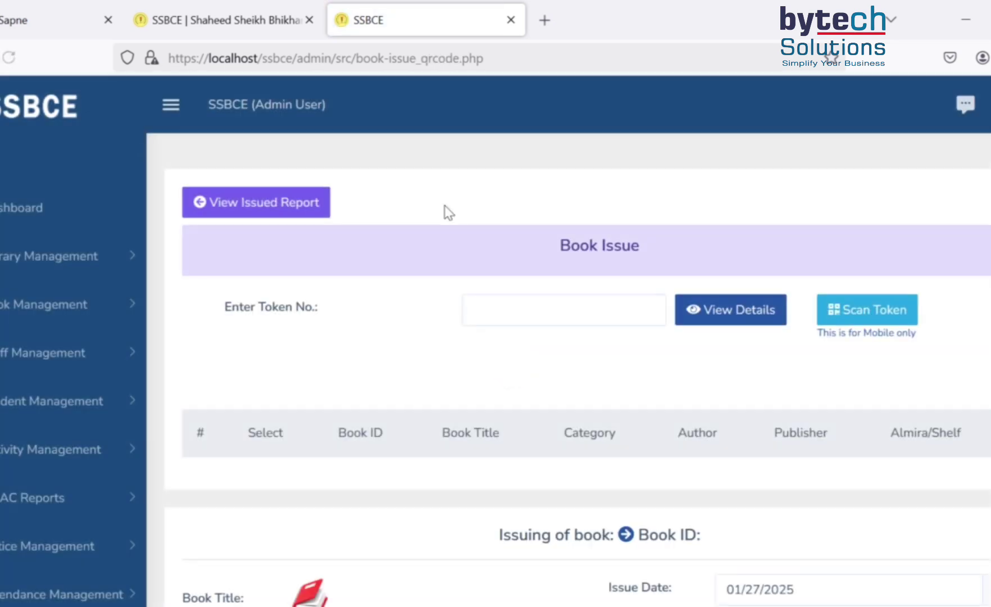
left_click(489, 310)
left_click(708, 314)
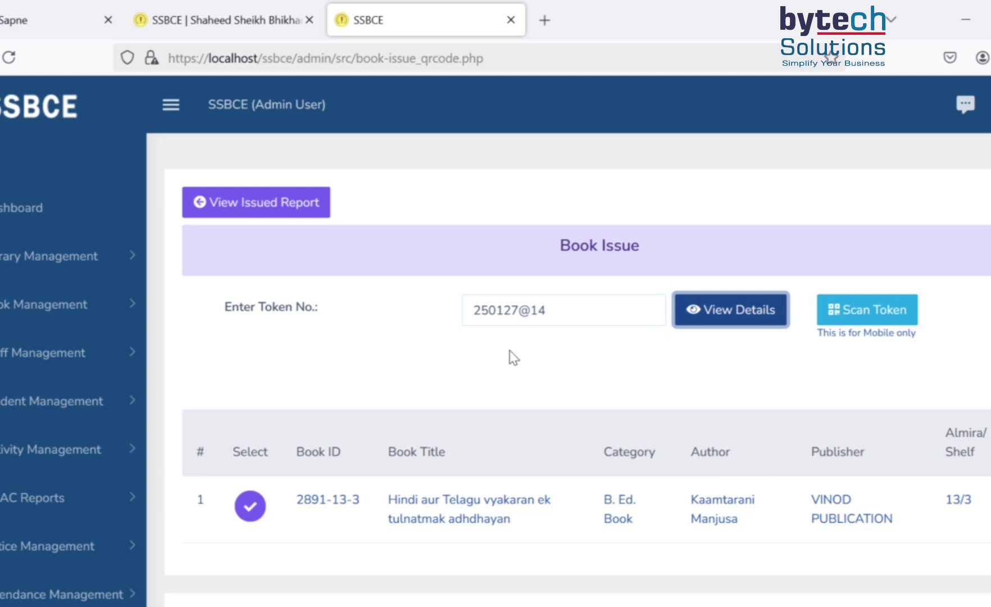
- Check the issue form for book 2891-13-3: issue date 01/27/2025, 15 days, due 11-Feb-2025
scroll(513, 357, "down", 2)
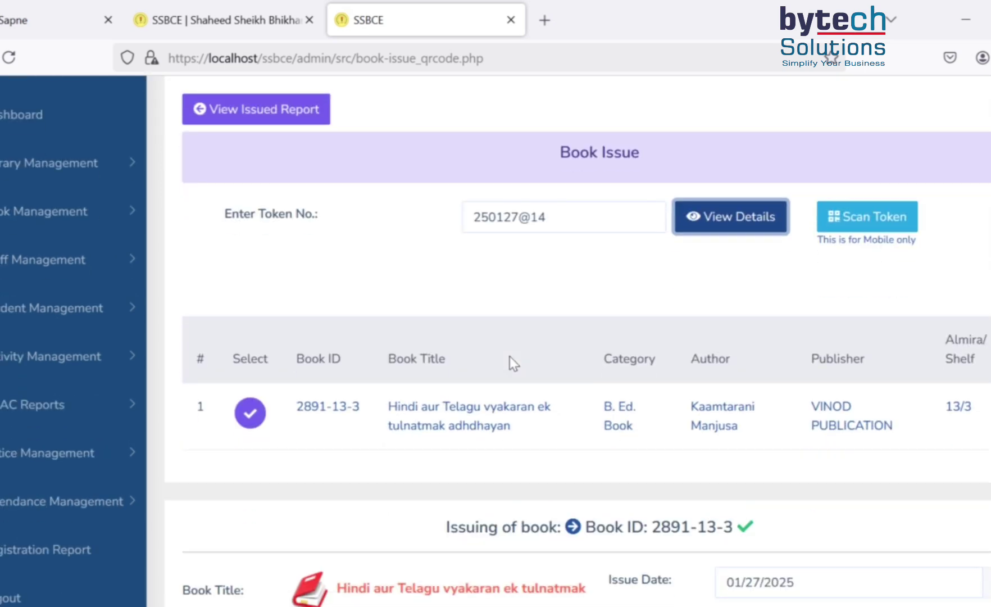
left_click_drag(403, 426, 513, 431)
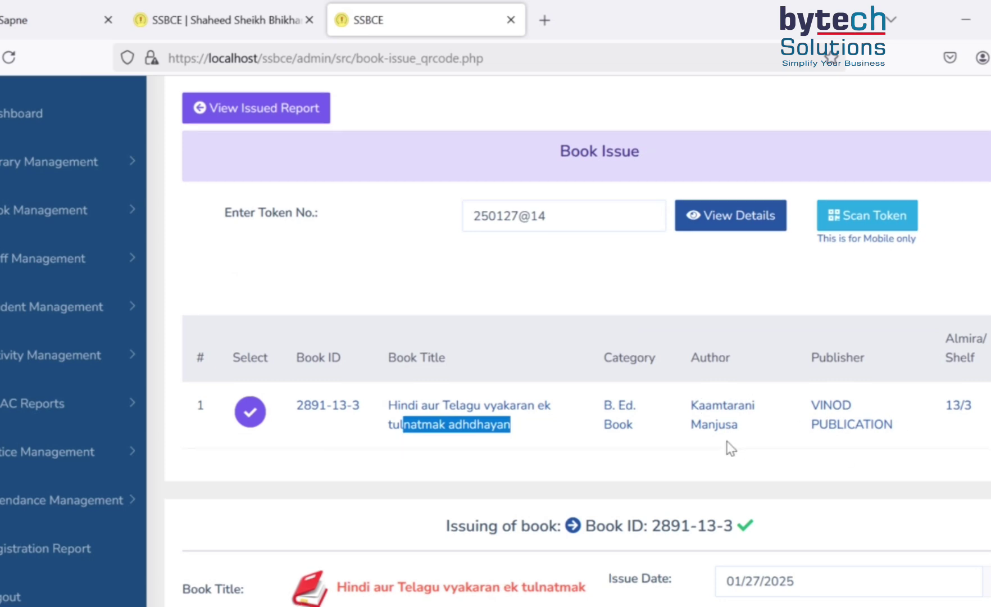
scroll(663, 393, "down", 3)
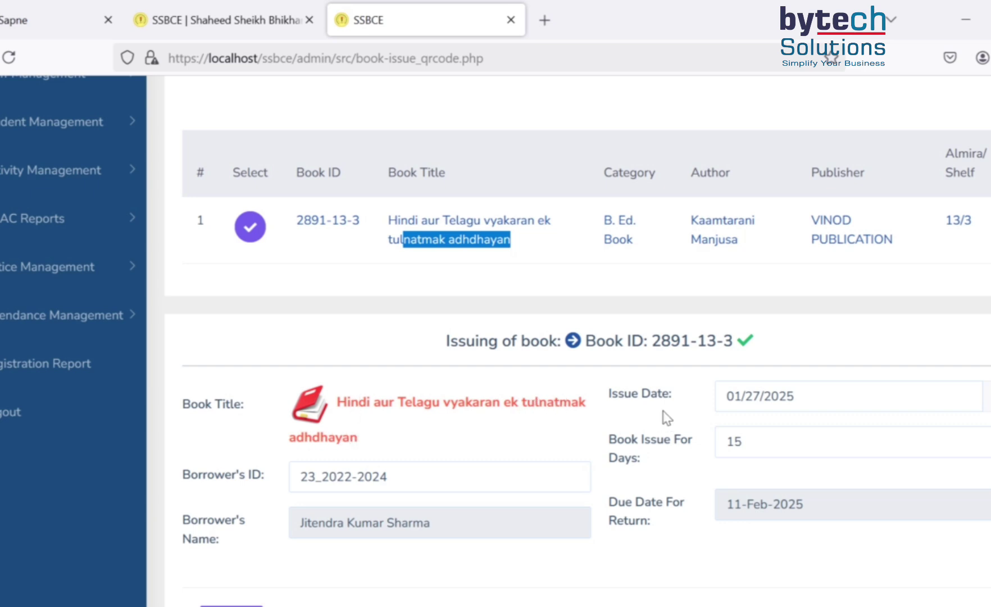
scroll(351, 364, "down", 3)
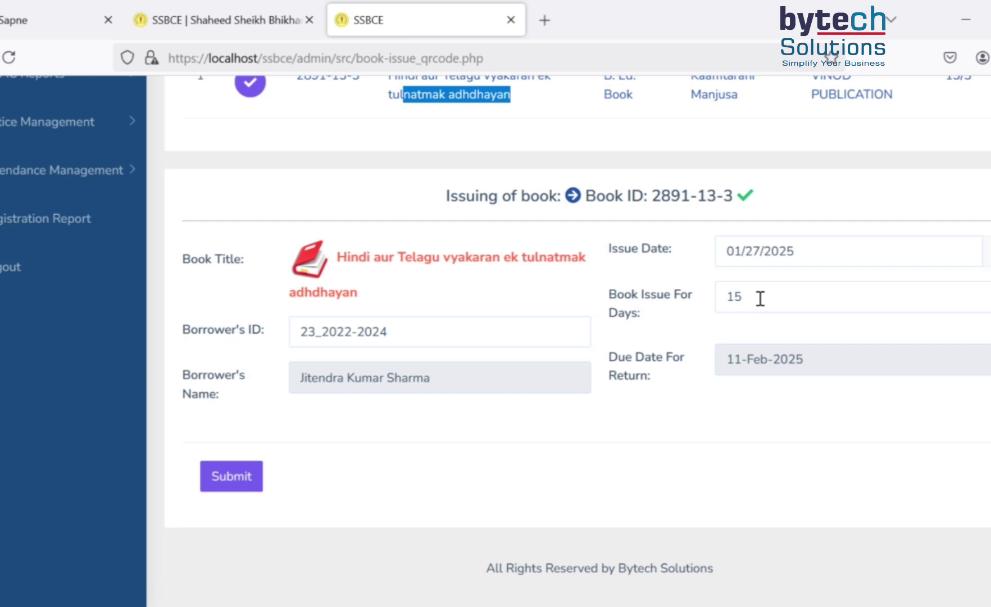
left_click(830, 249)
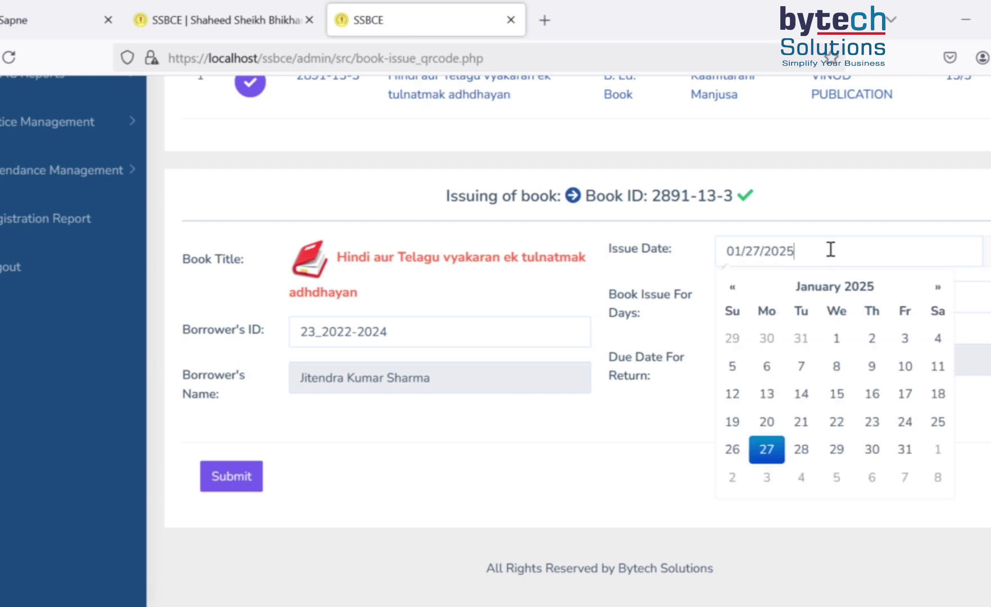
left_click(988, 276)
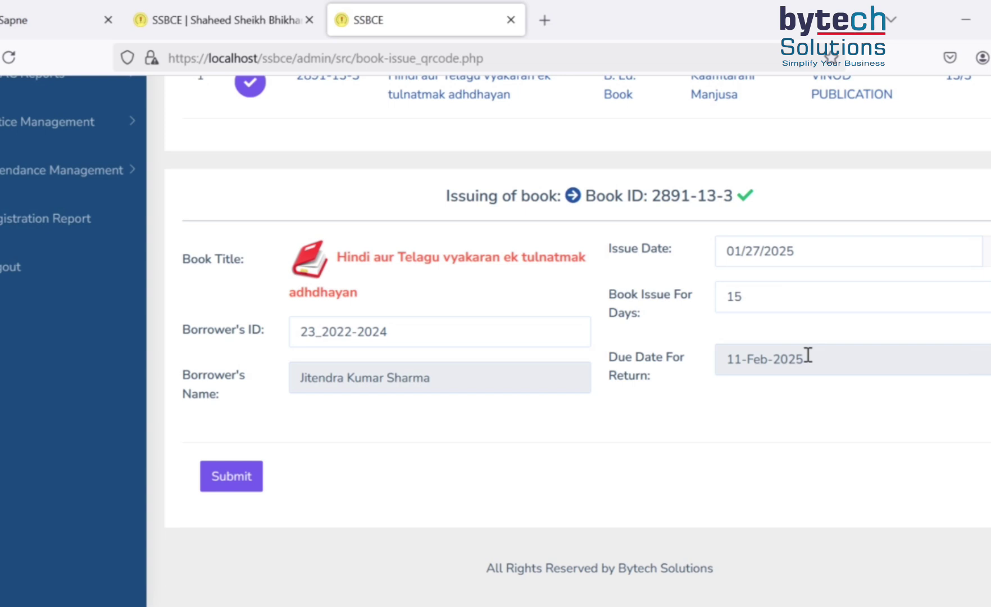
- Submit the issue of book 2891-13-3 and review it in the Book Issue Register
left_click(240, 481)
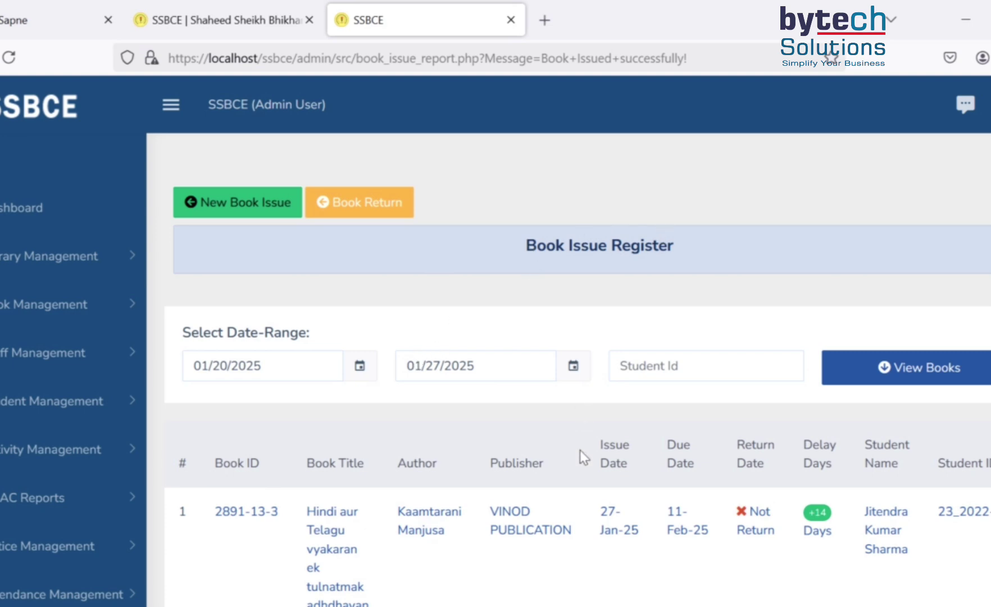
scroll(502, 462, "down", 2)
scroll(413, 463, "down", 2)
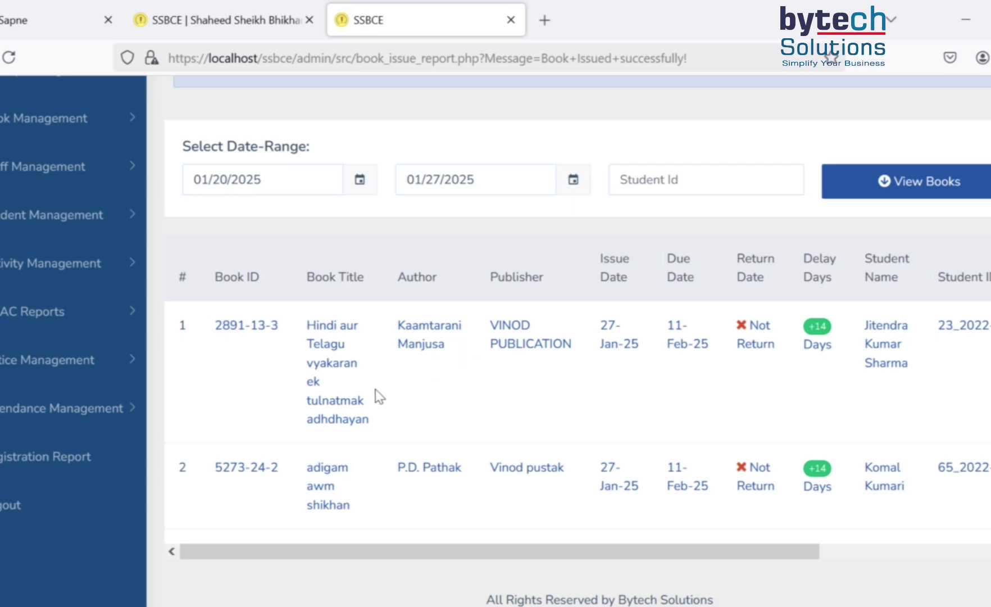
scroll(376, 394, "down", 1)
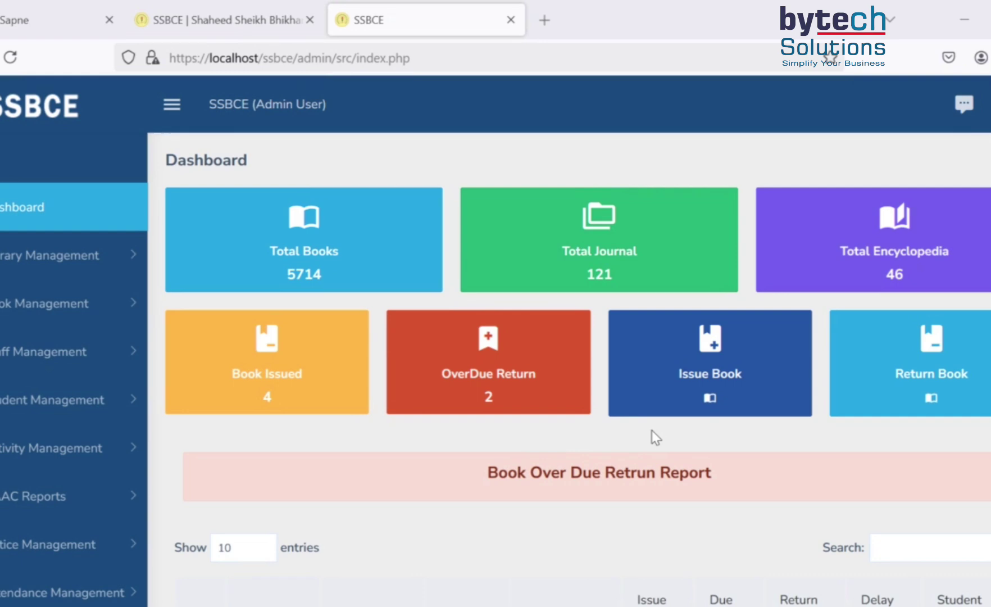
- In Book Return, look up the borrower's student ID to list book 5273-24-2, adigam awm shikhan
left_click(916, 384)
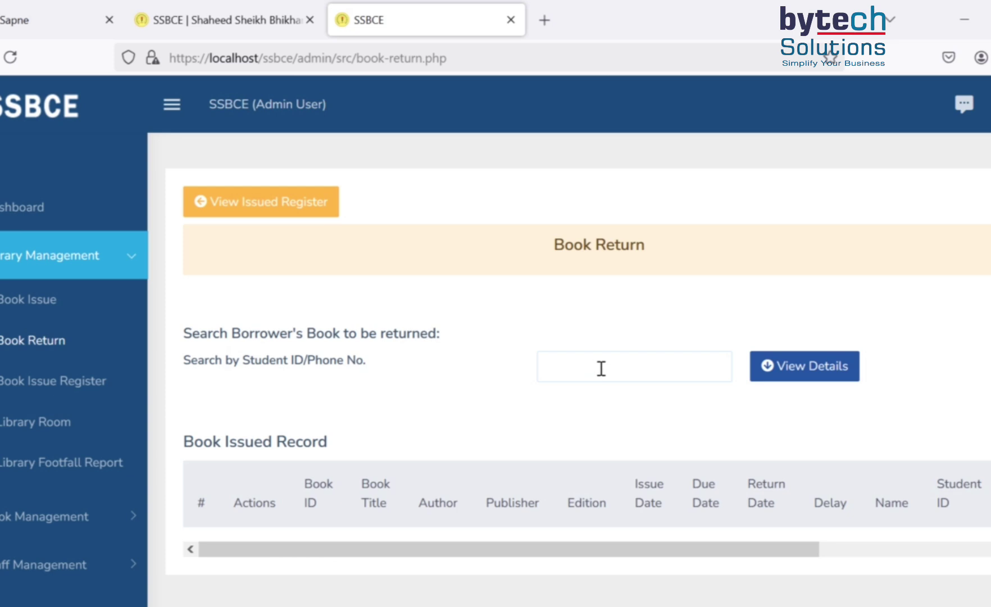
left_click(601, 368)
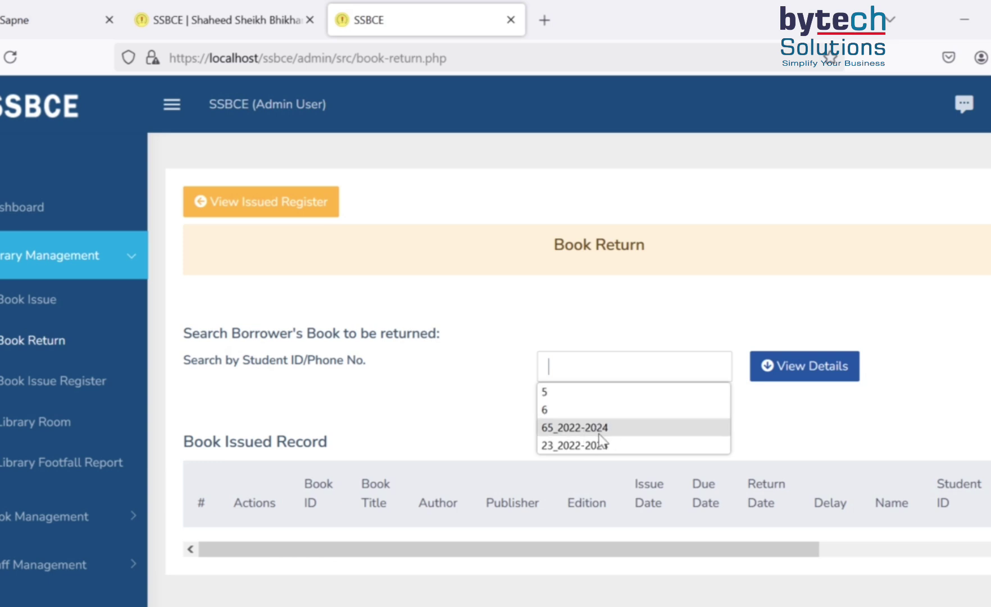
left_click(587, 429)
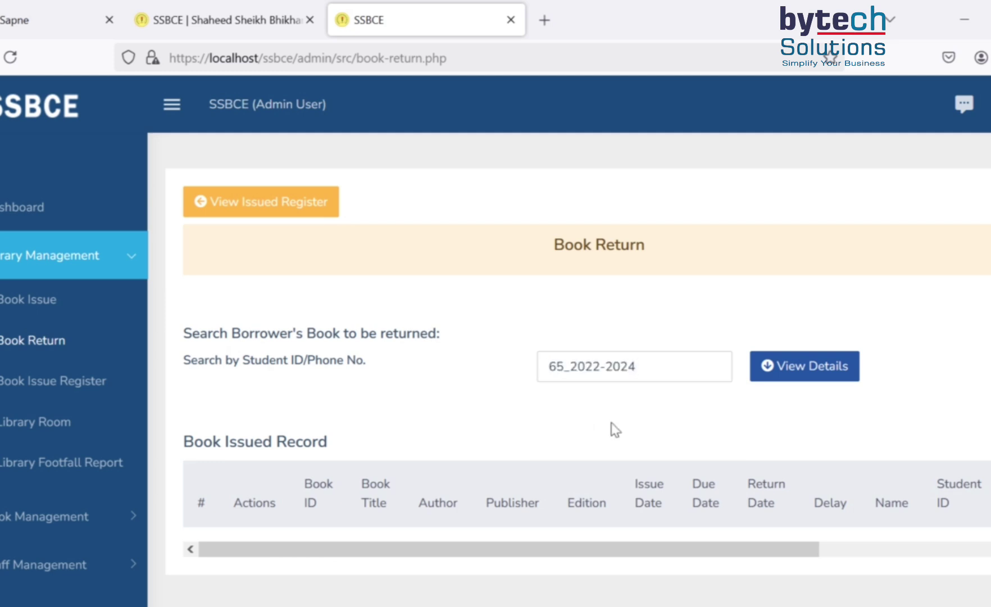
left_click(785, 370)
left_click(786, 370)
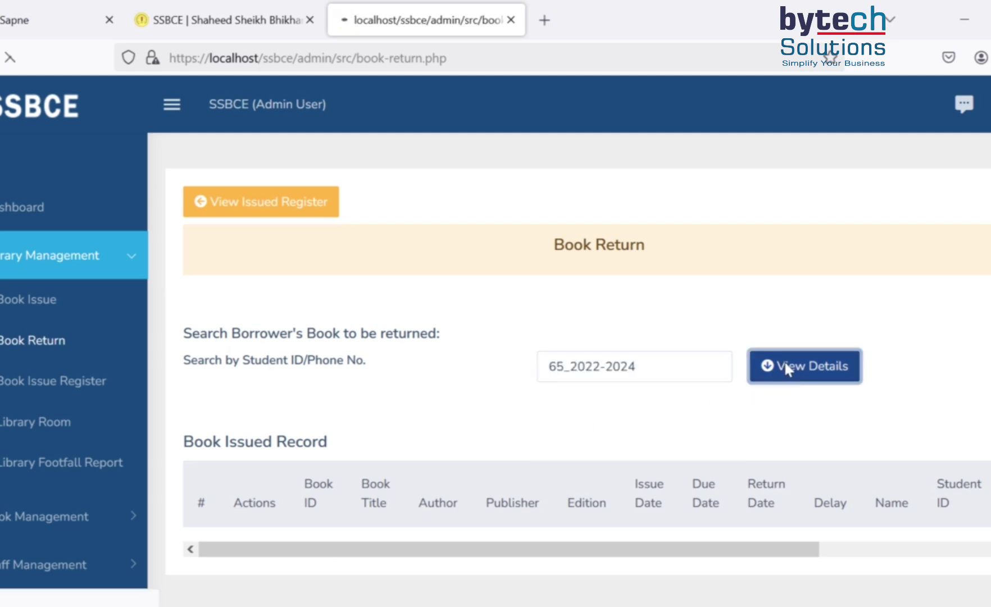
scroll(664, 387, "down", 2)
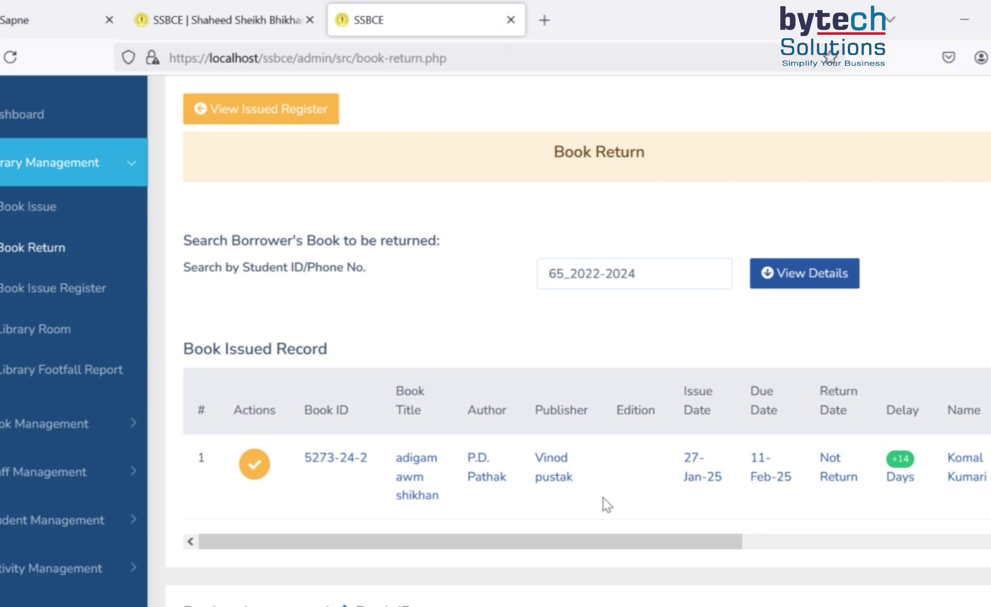
scroll(700, 469, "down", 2)
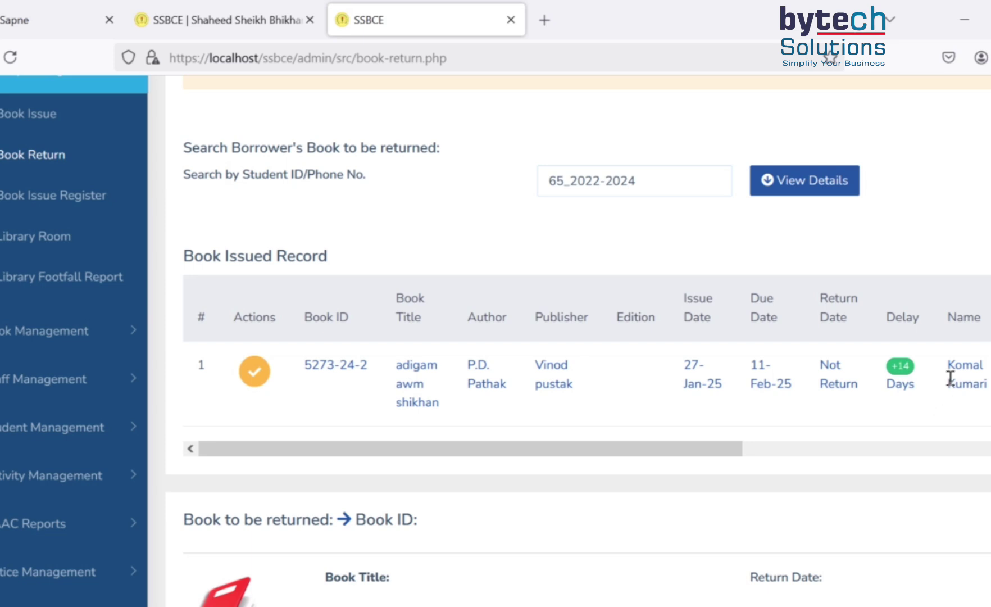
left_click_drag(396, 367, 443, 402)
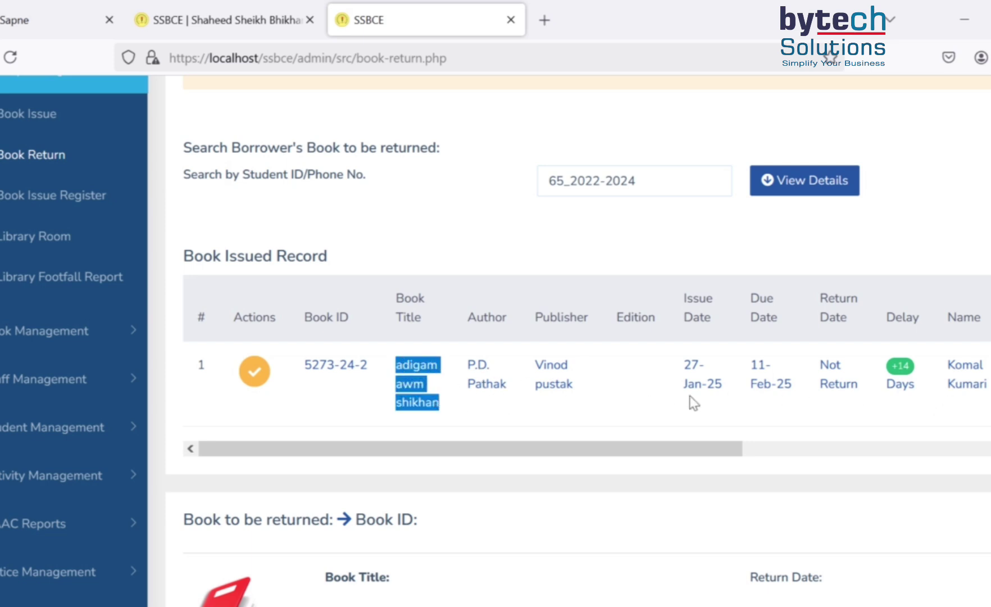
- Select book 5273-24-2 and confirm its return
left_click(616, 383)
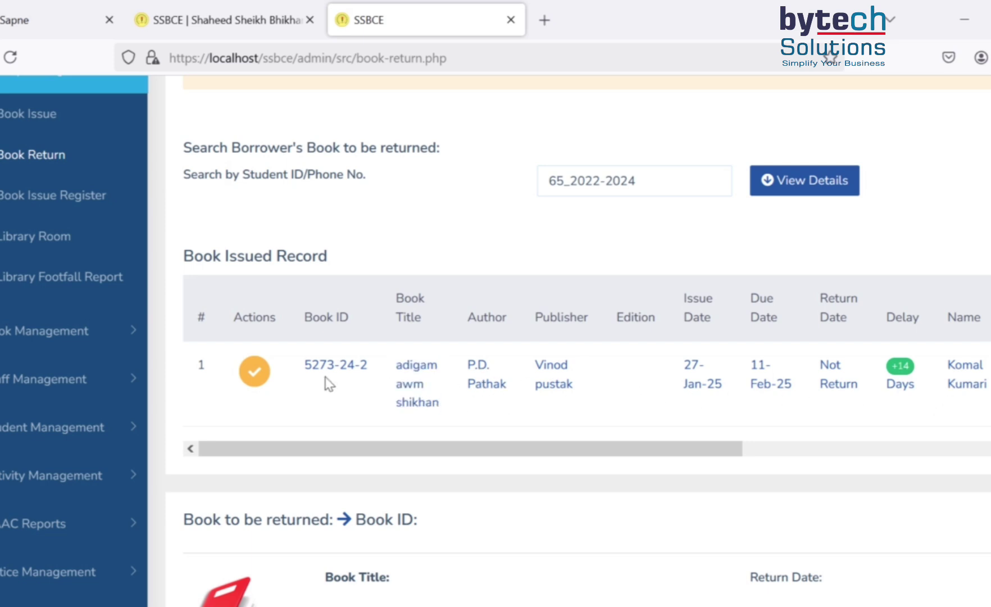
left_click(256, 378)
scroll(383, 414, "down", 3)
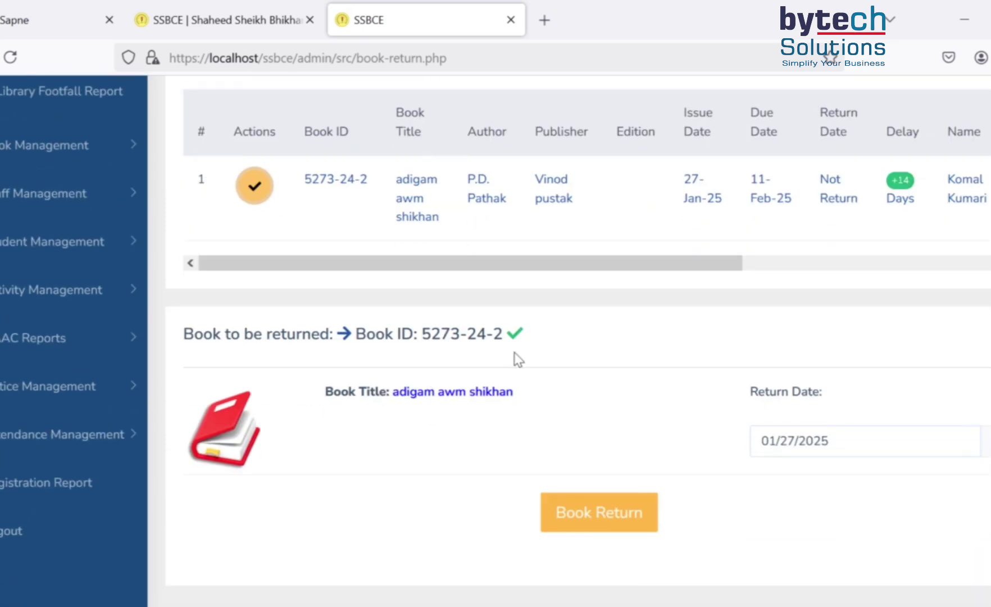
left_click(608, 522)
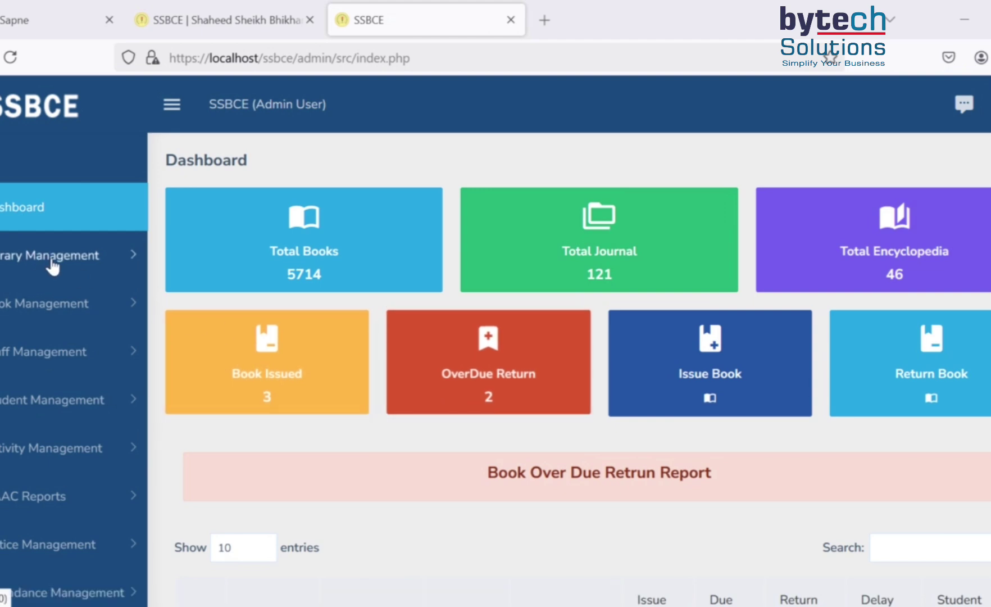
- Load the Library Footfall Report for 12/29/2024 to 01/27/2025 and scroll through the visits
left_click(92, 268)
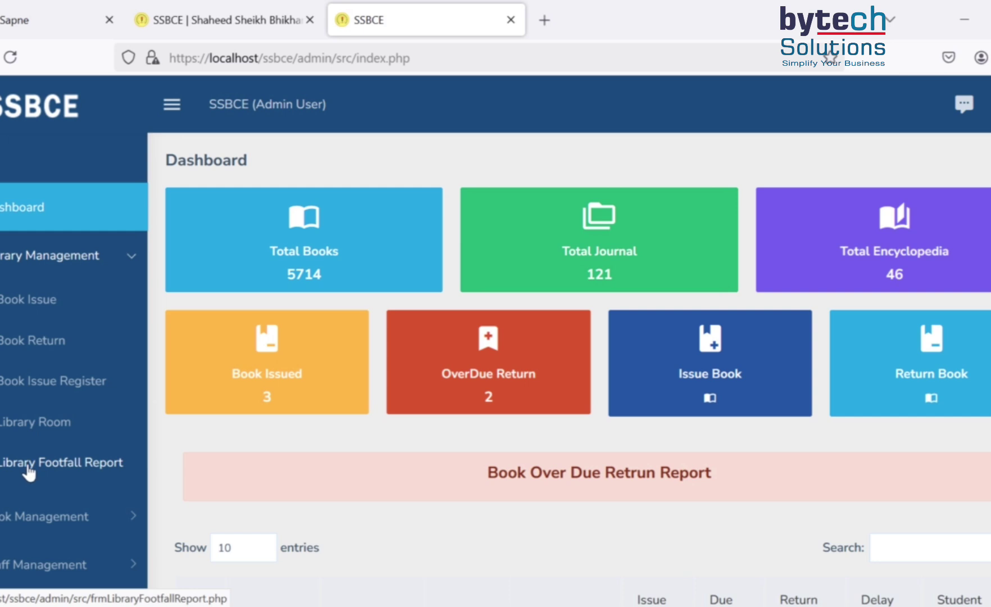
left_click(59, 465)
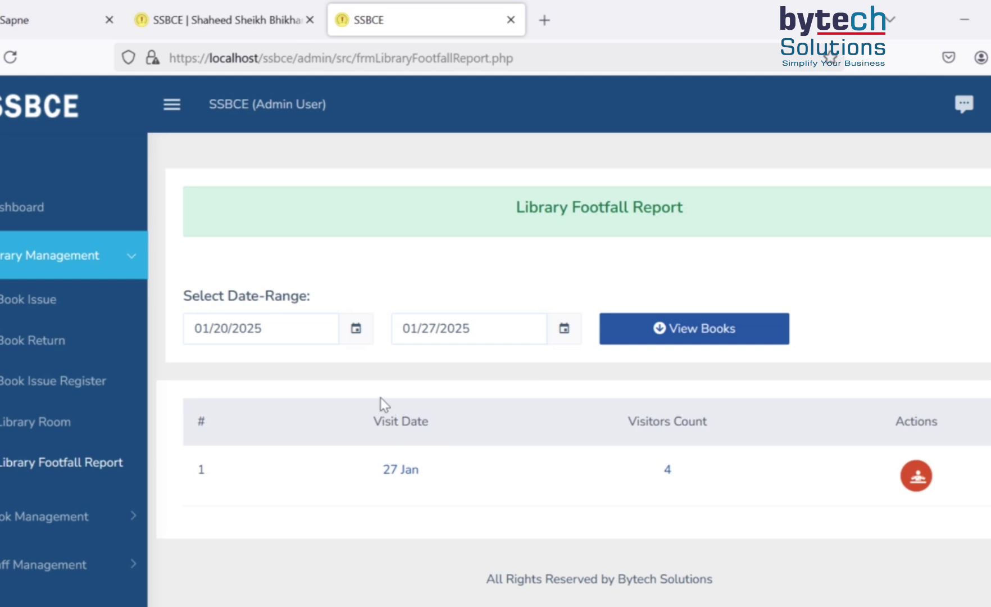
left_click(283, 328)
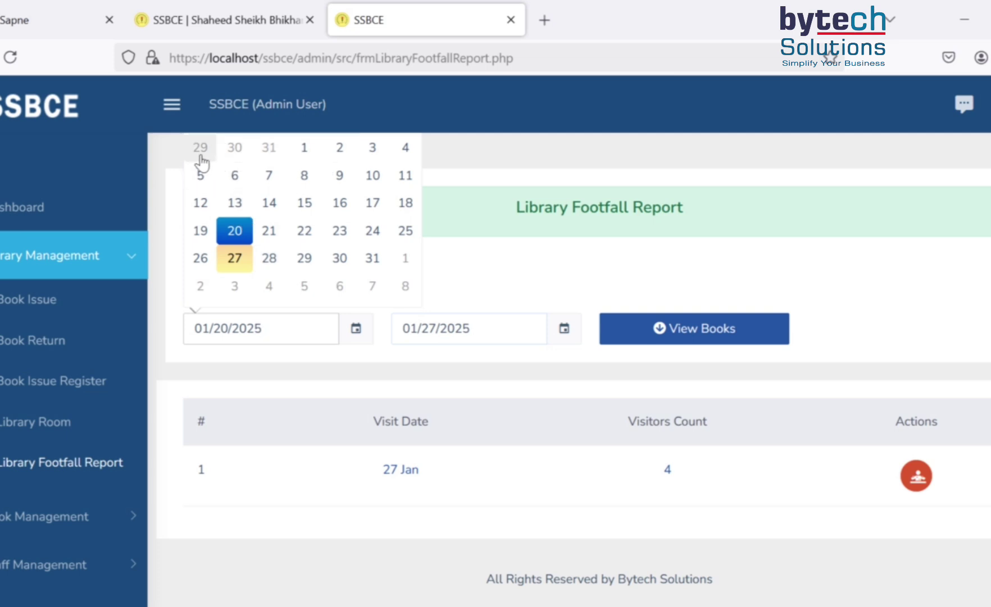
left_click(201, 158)
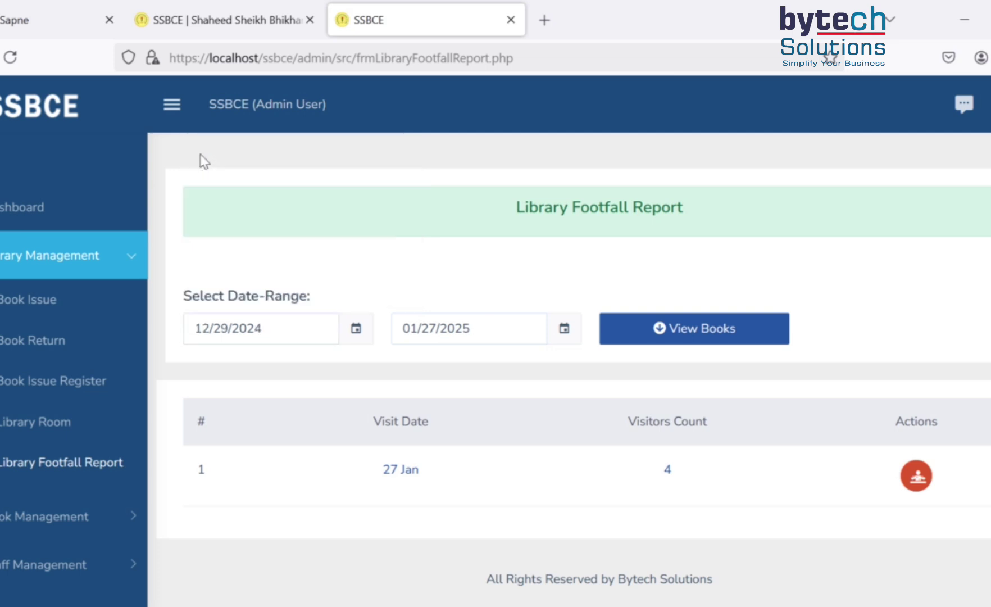
left_click(671, 331)
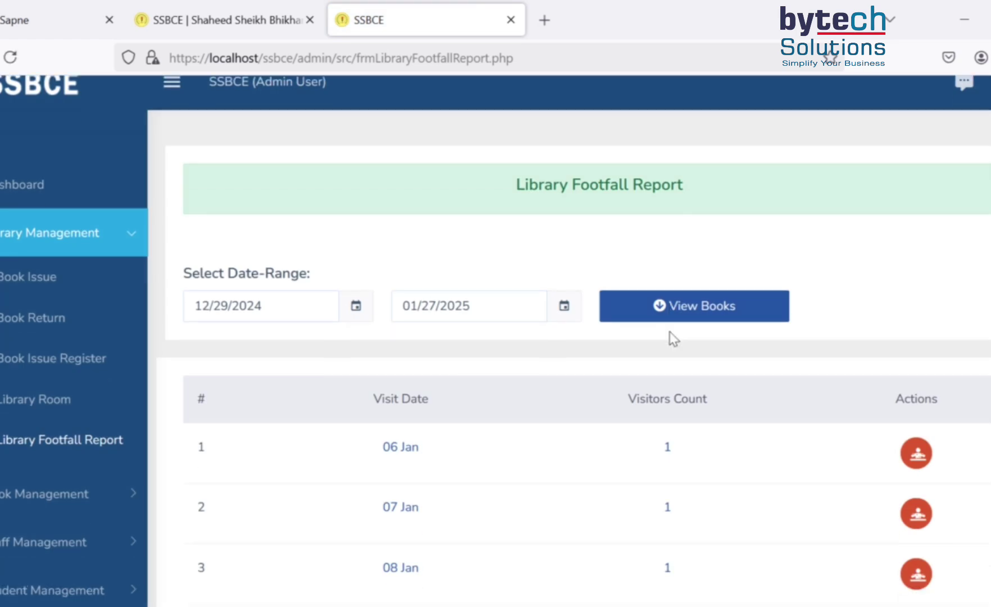
scroll(683, 334, "down", 3)
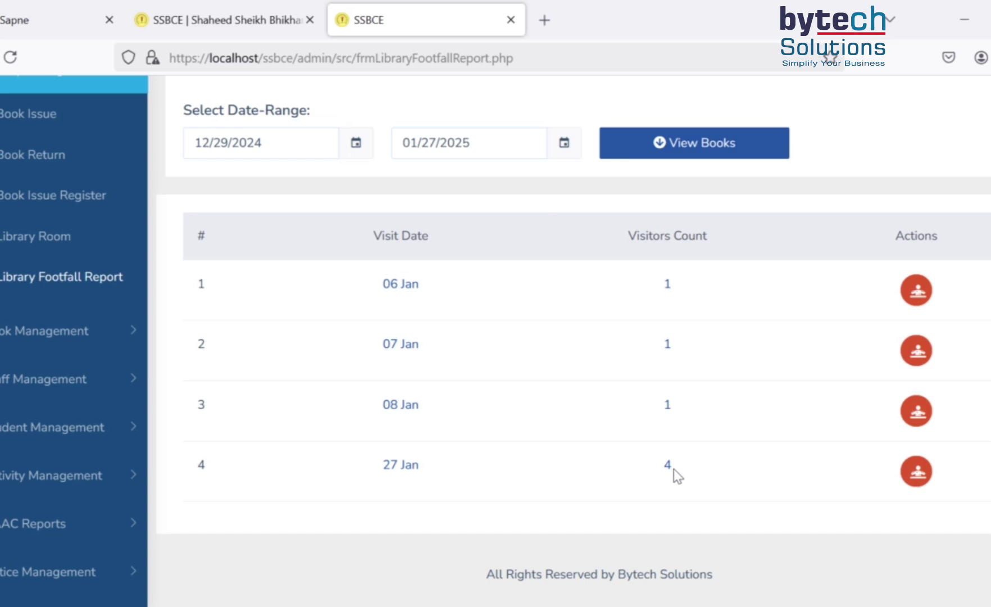
- Review the 27 Jan visitor details, including the Book Issue remark in row 2
left_click(915, 474)
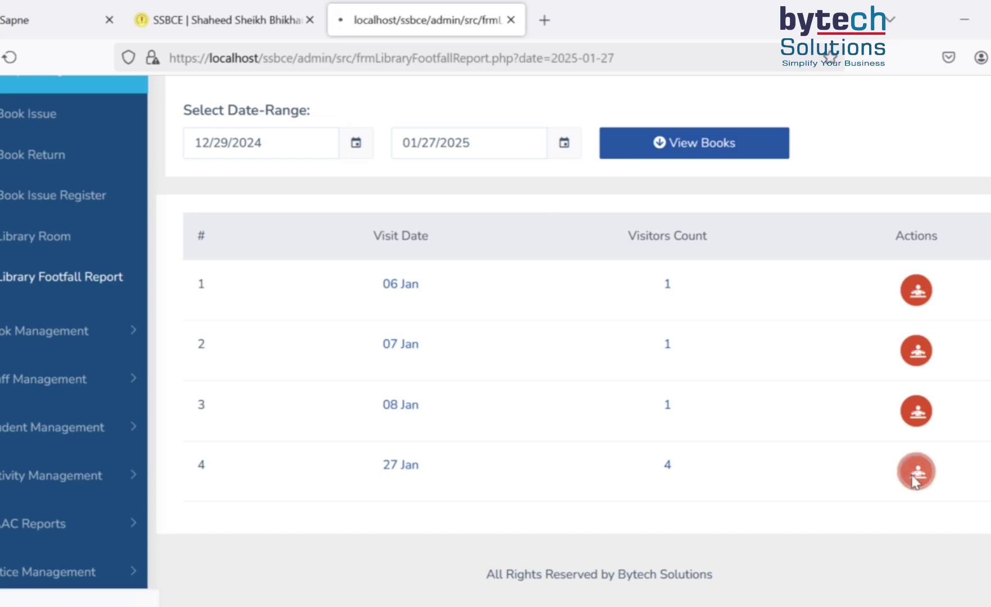
scroll(476, 440, "down", 2)
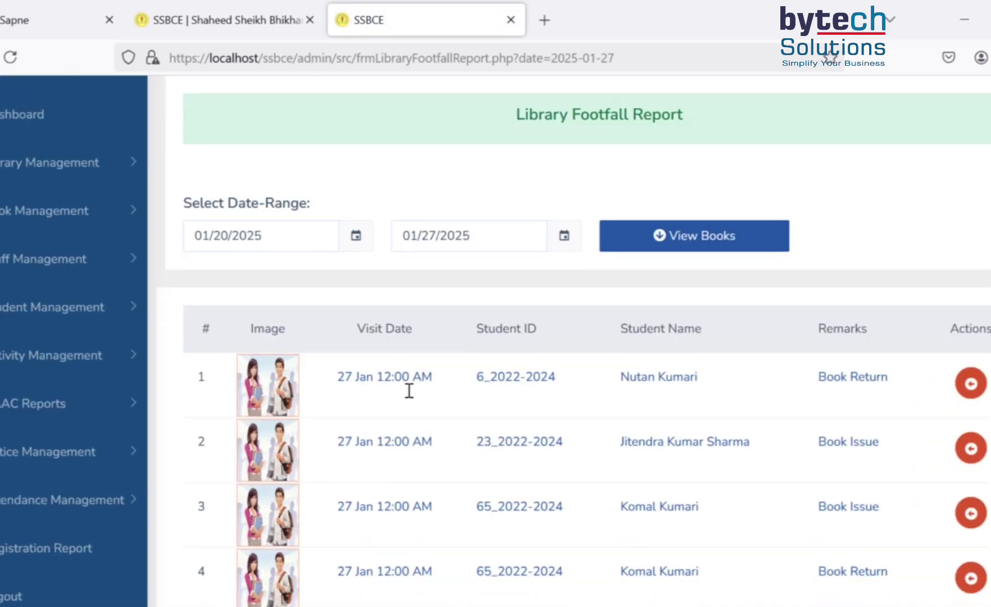
scroll(469, 444, "down", 2)
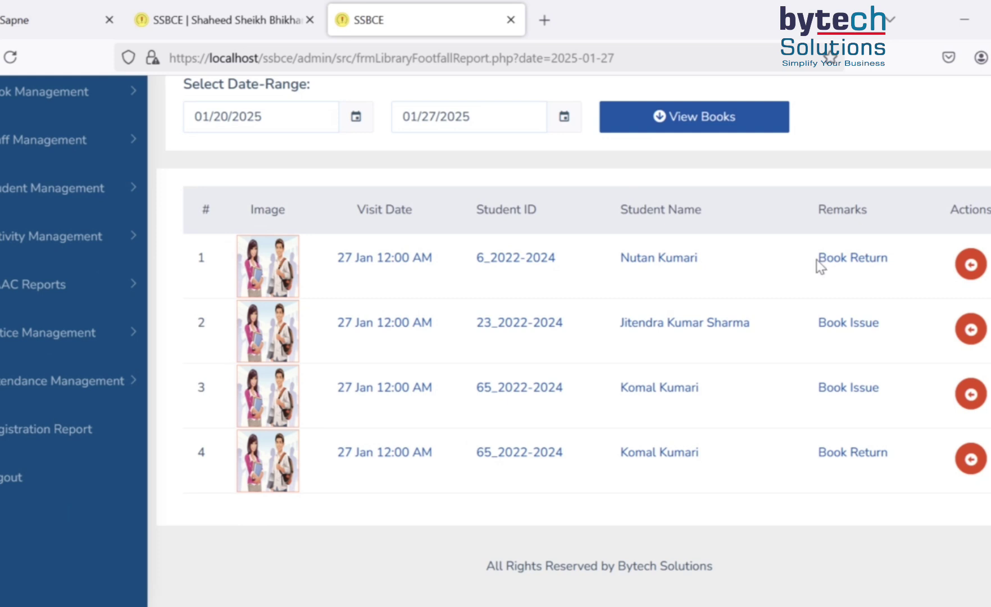
left_click_drag(818, 262, 918, 271)
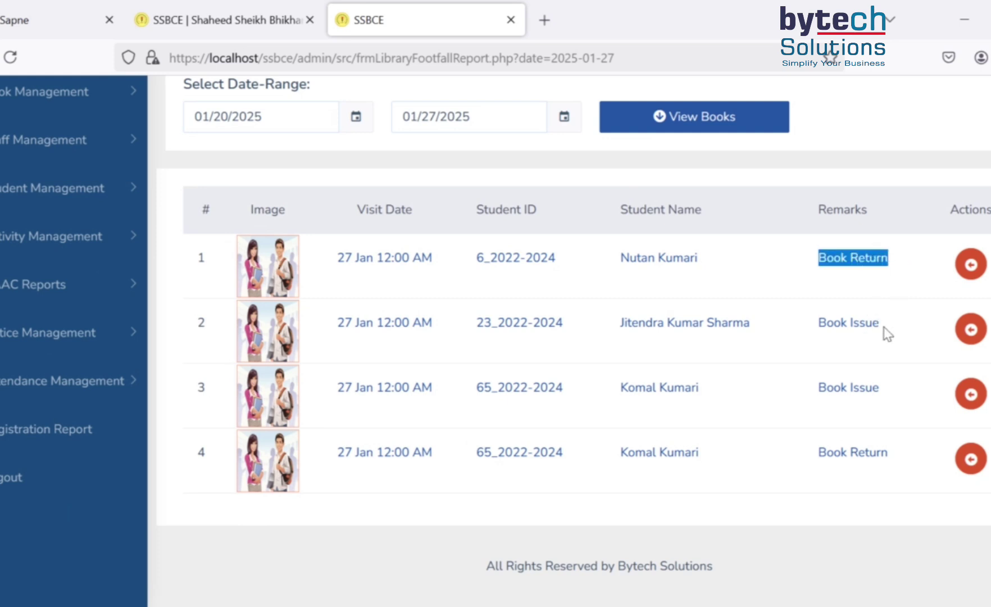
left_click_drag(885, 332, 865, 331)
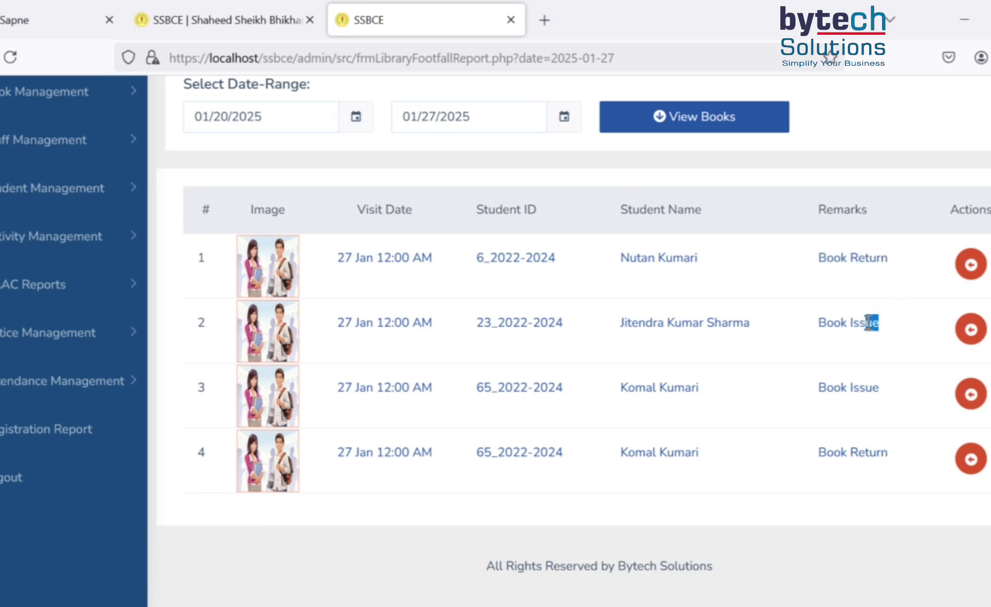
scroll(506, 394, "up", 2)
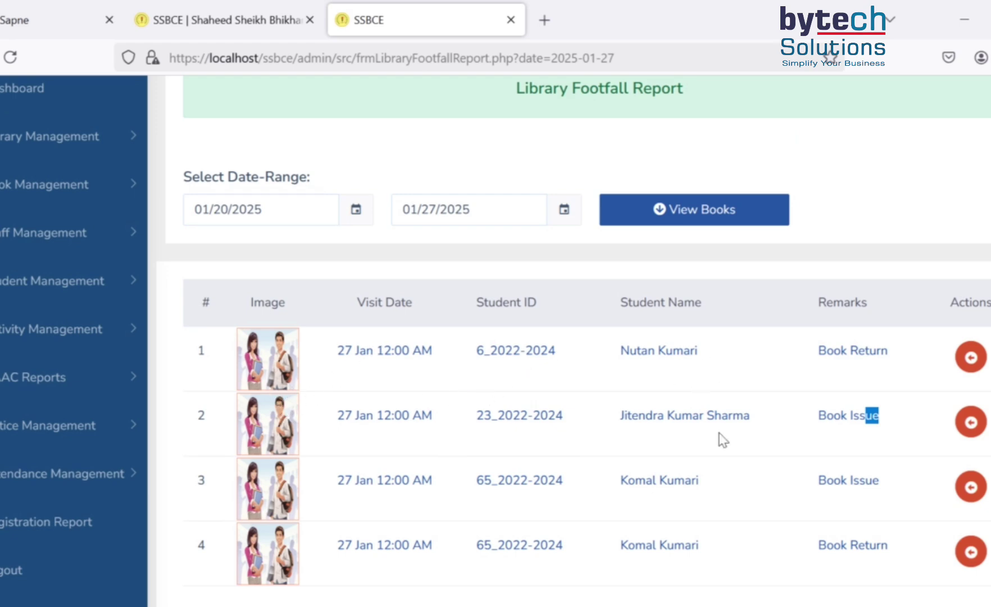
scroll(752, 466, "down", 2)
scroll(478, 364, "up", 4)
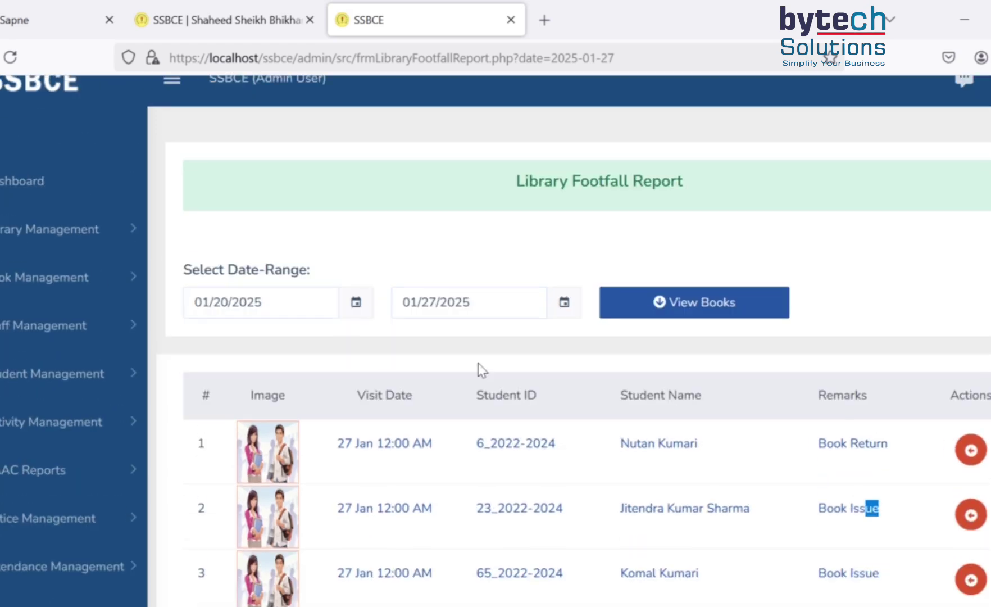
- Go back to the footfall summary and scroll through it
key("alt+Left")
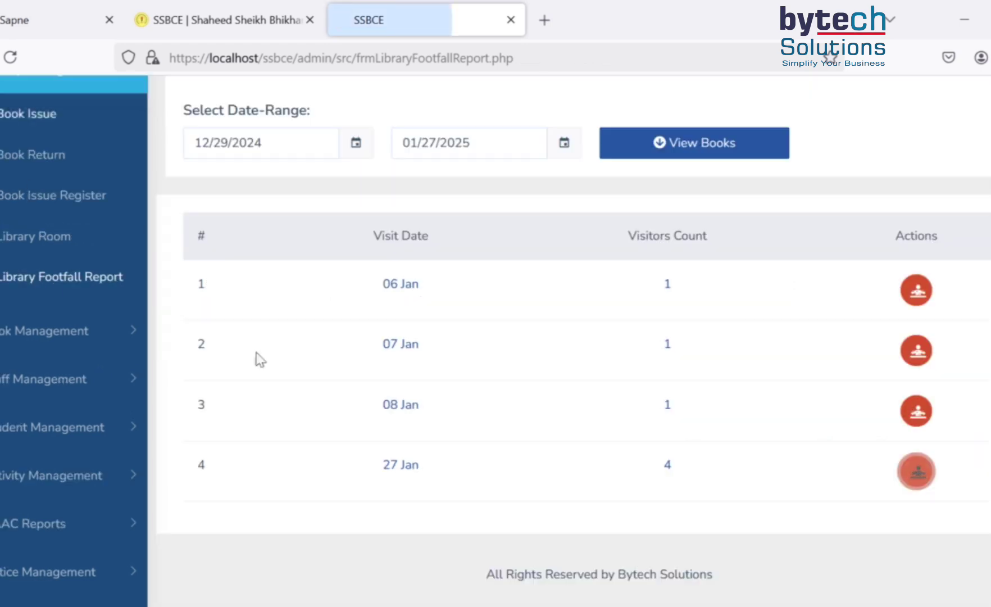
scroll(573, 326, "up", 4)
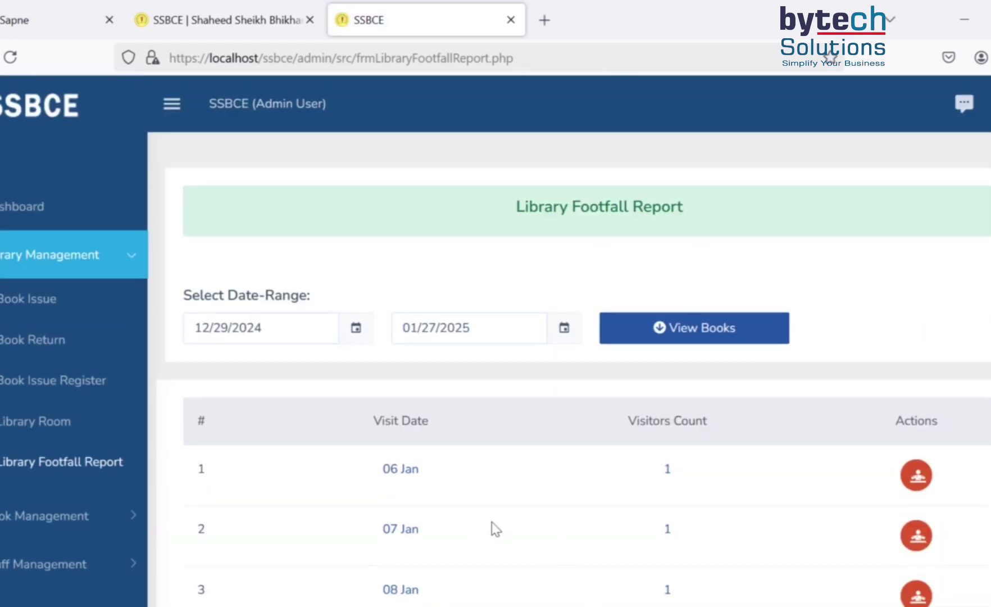
scroll(495, 528, "down", 2)
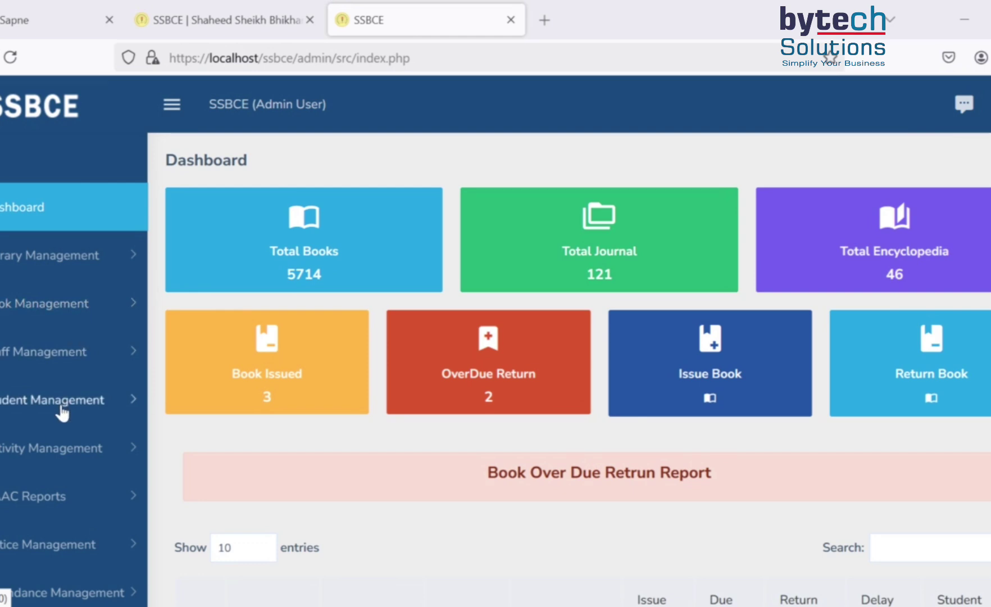
- Open the Book Issue Register and check the Student Id filter suggestions
left_click(62, 260)
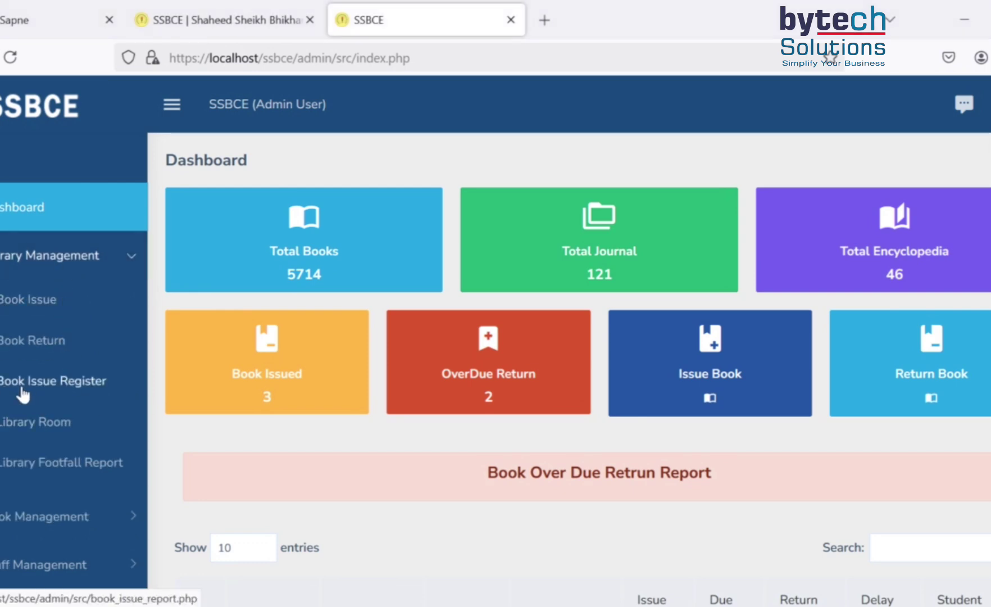
left_click(52, 381)
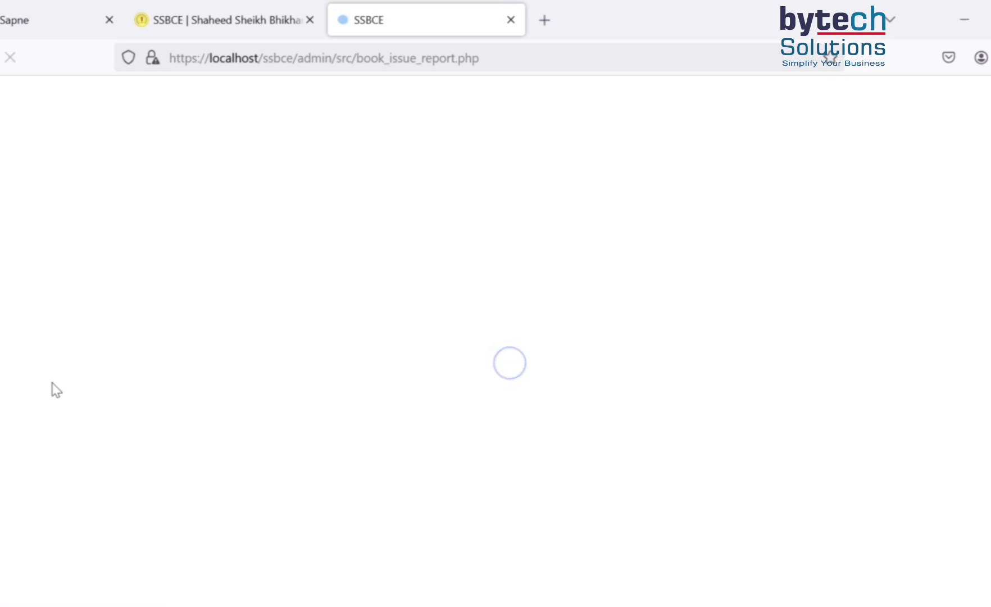
scroll(399, 362, "down", 5)
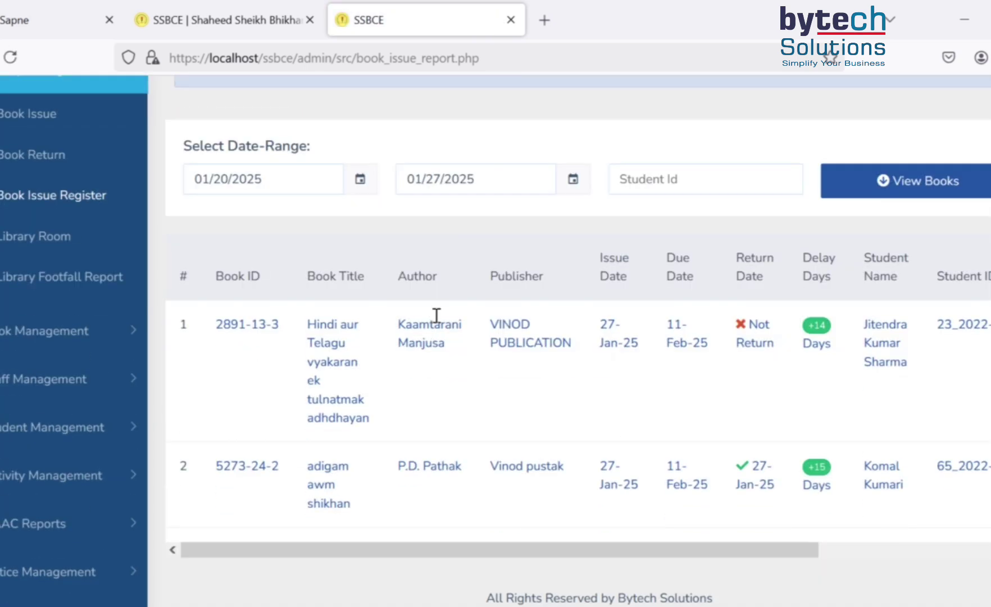
scroll(408, 353, "up", 3)
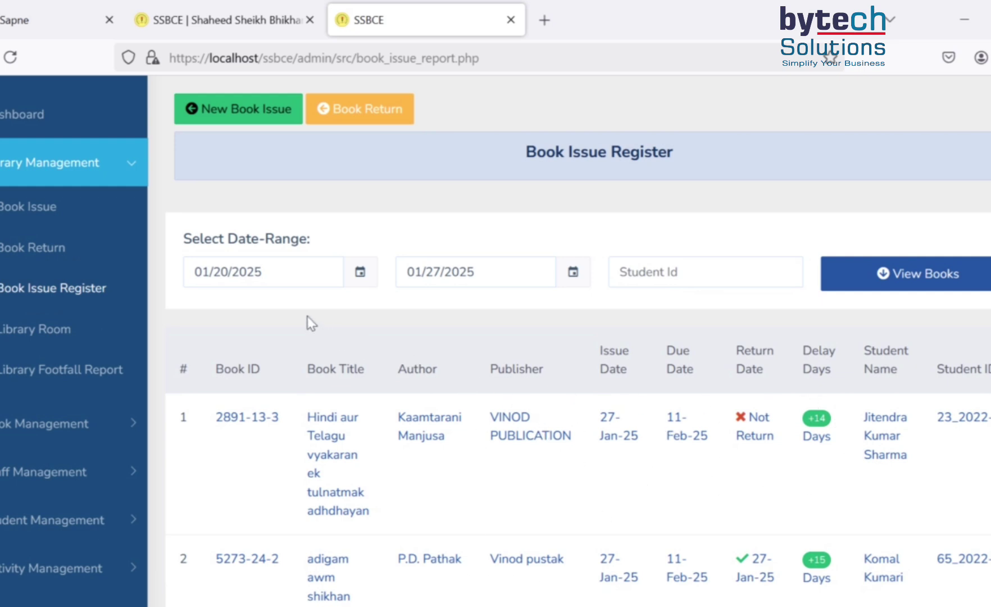
left_click(655, 272)
left_click(655, 272)
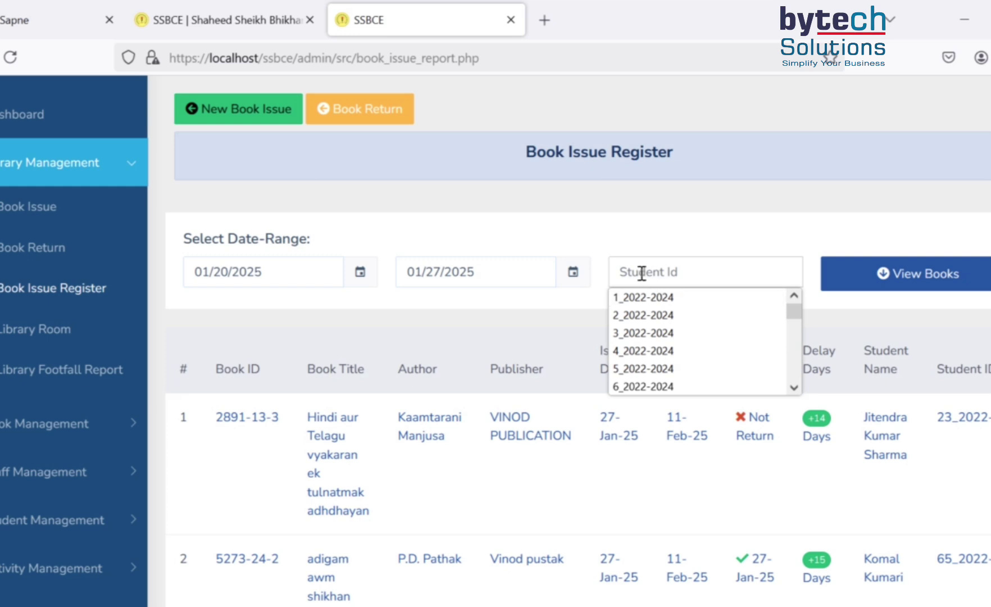
left_click(642, 274)
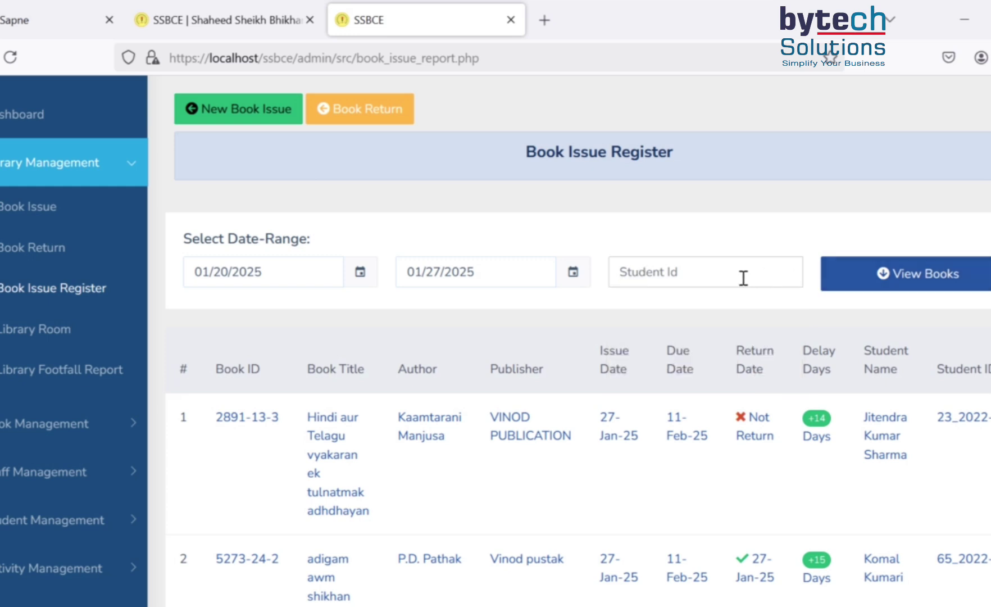
- Load the register for 12/29/2024 to 01/27/2025 and review the four issued books
left_click(288, 275)
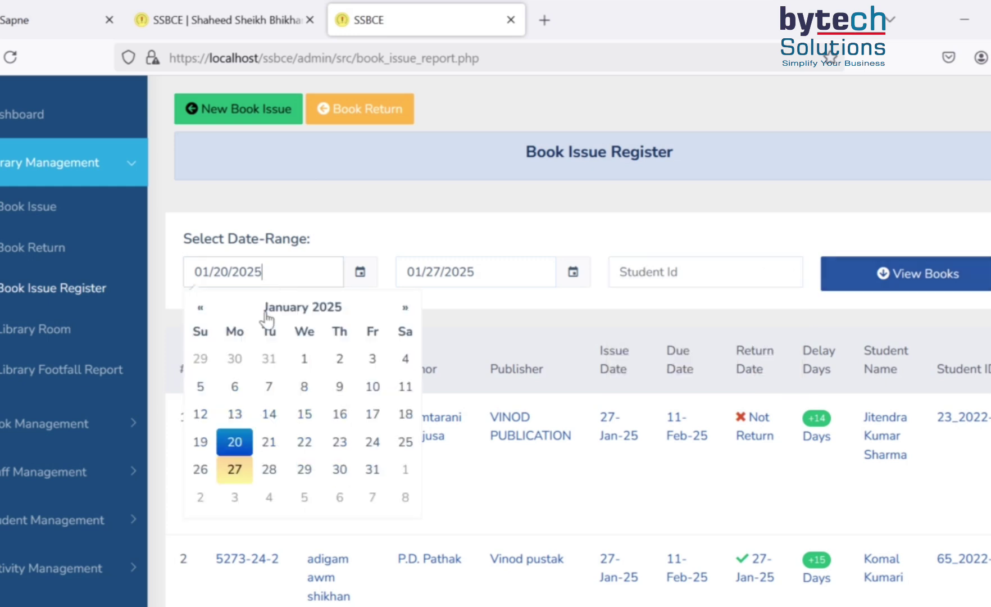
left_click(203, 360)
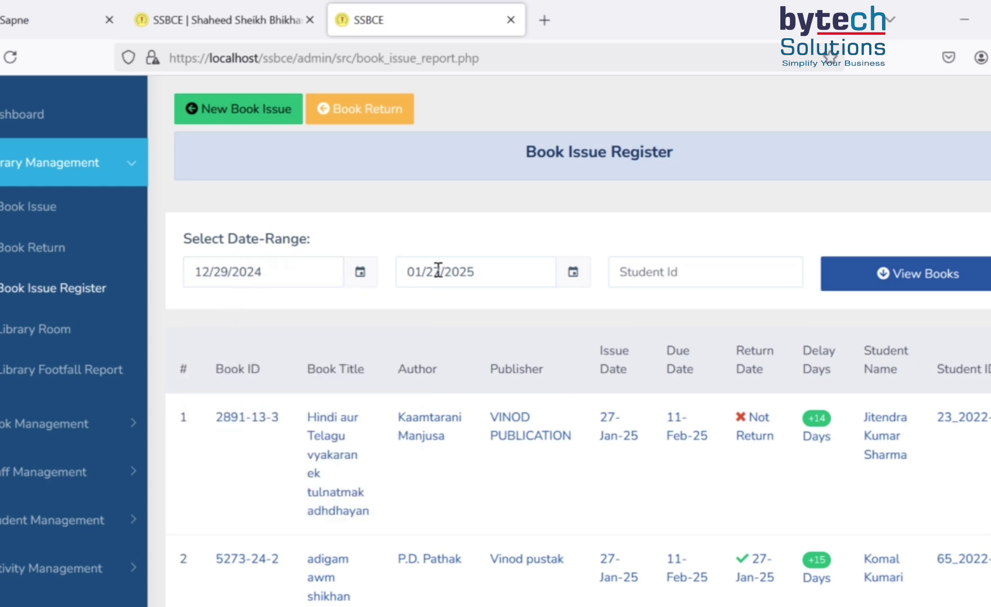
left_click(455, 269)
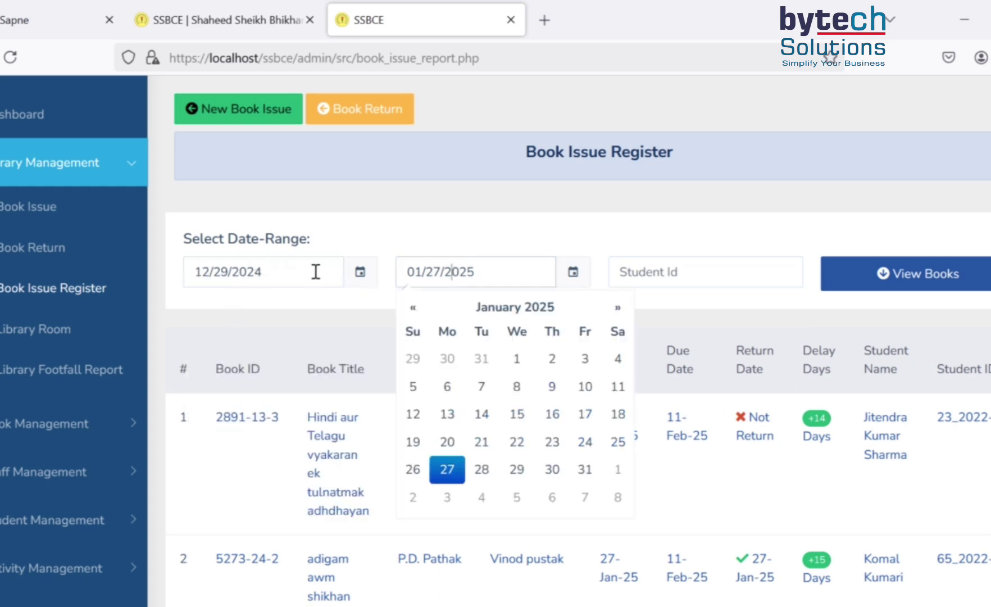
left_click(868, 281)
scroll(737, 409, "down", 6)
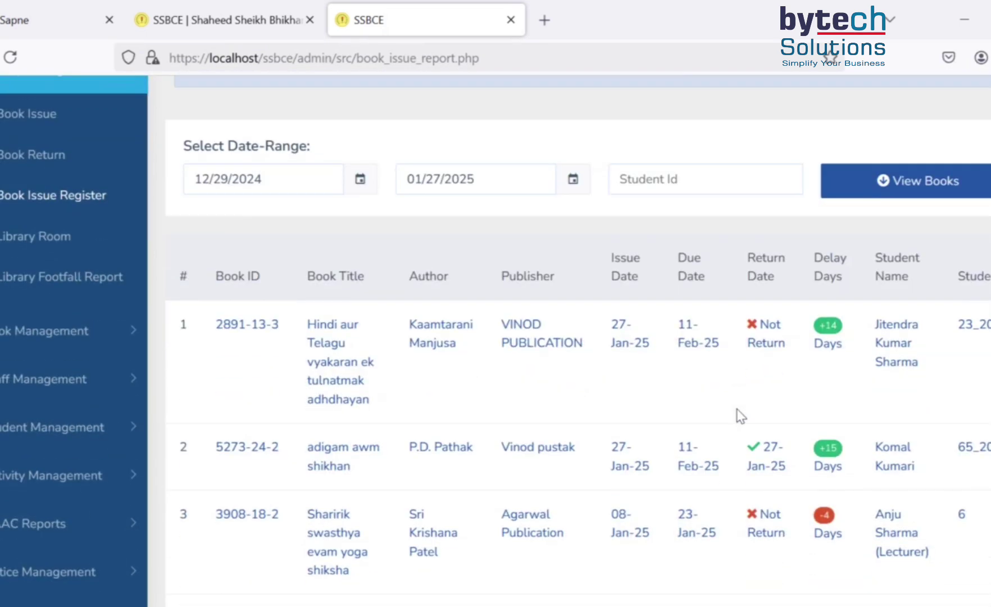
scroll(334, 307, "up", 3)
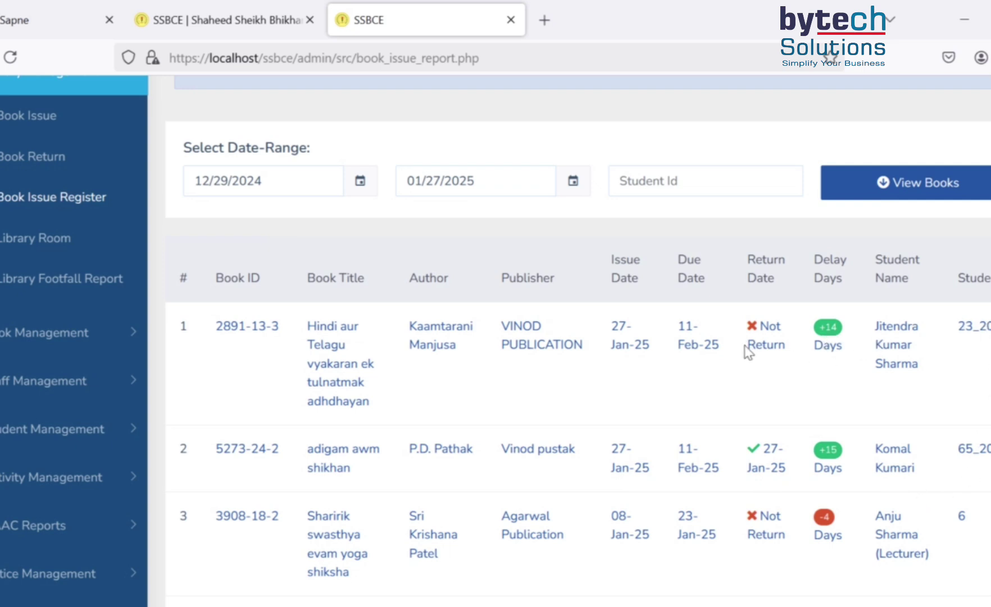
scroll(826, 385, "down", 2)
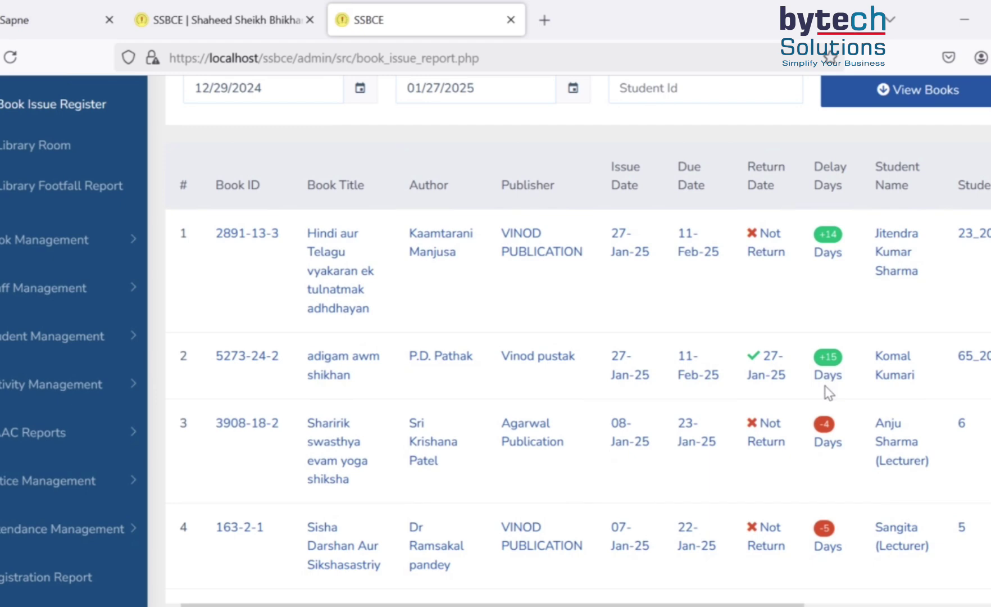
scroll(829, 373, "down", 2)
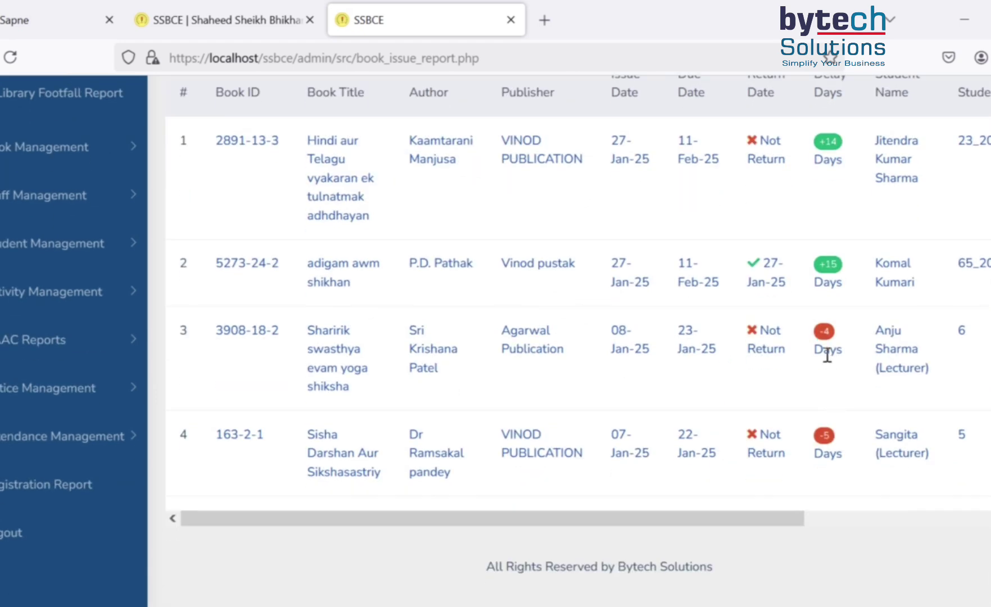
scroll(759, 381, "up", 4)
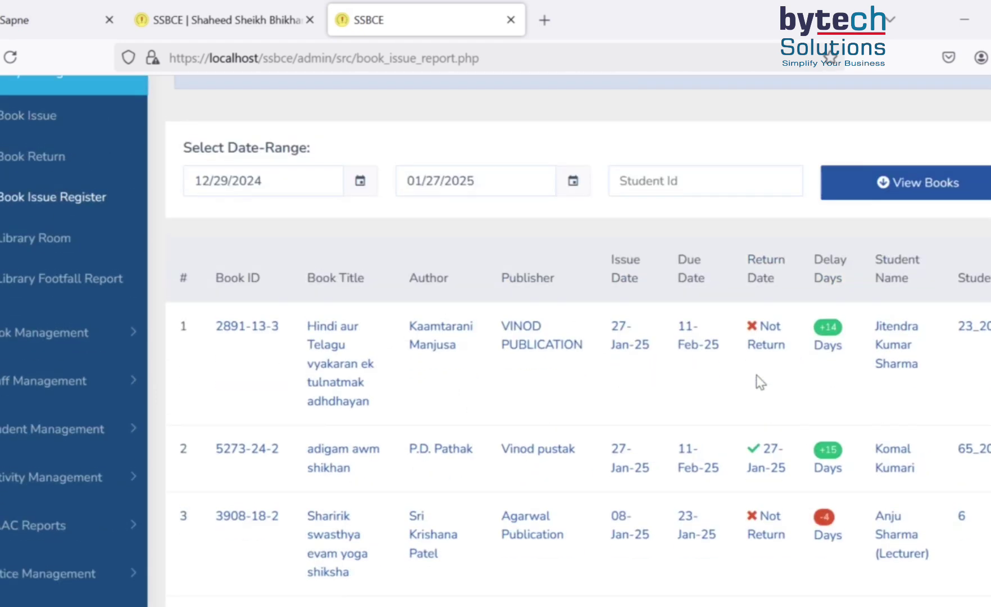
scroll(647, 374, "up", 4)
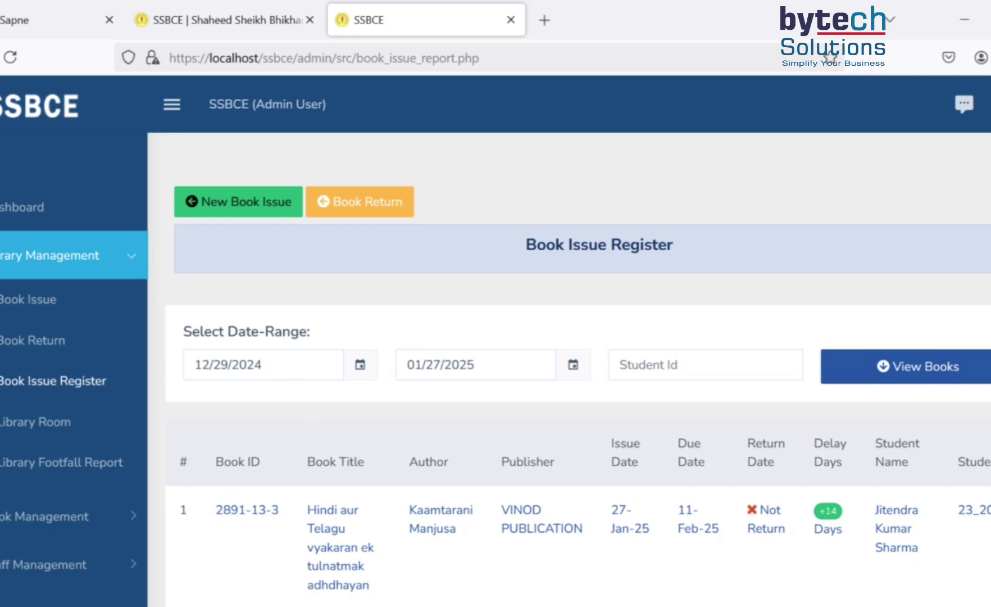
- Return to the Dashboard, then open Add New Book under Book Management
left_click(23, 208)
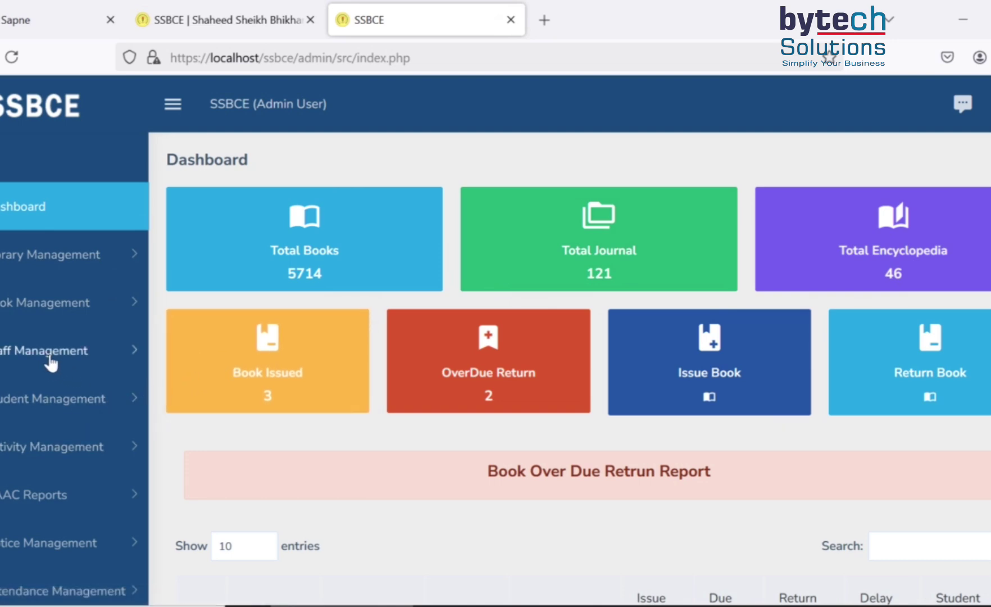
left_click(55, 313)
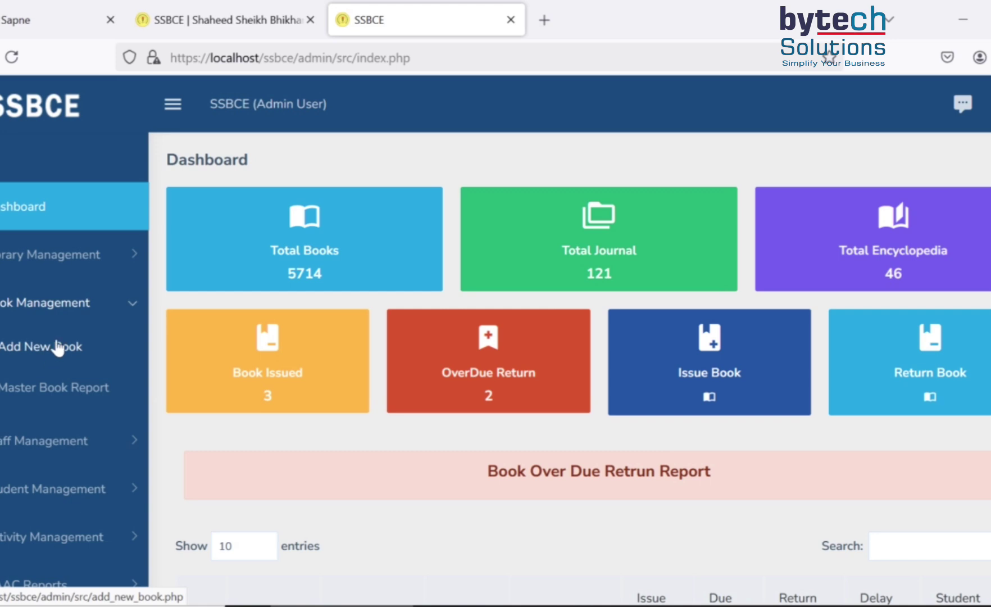
left_click(47, 349)
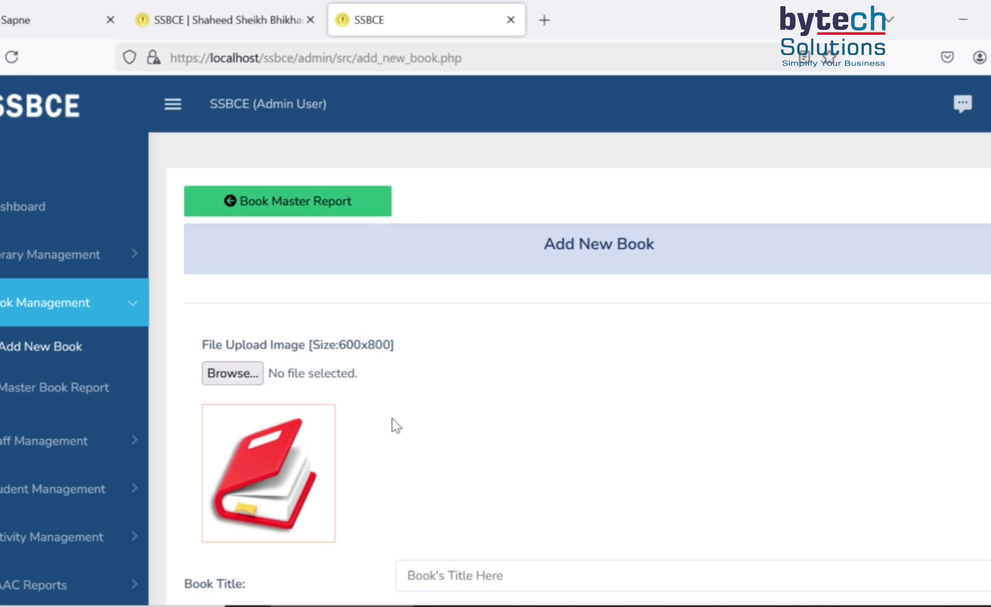
- Set the new book's Publisher to H.P Bhargaw book house
scroll(387, 419, "down", 3)
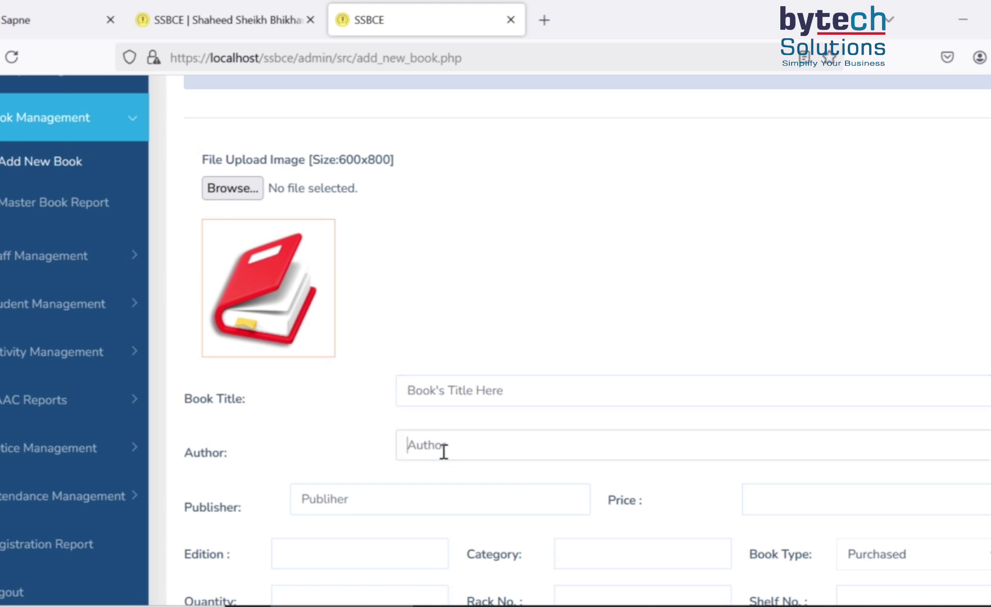
scroll(444, 451, "down", 3)
left_click(214, 415)
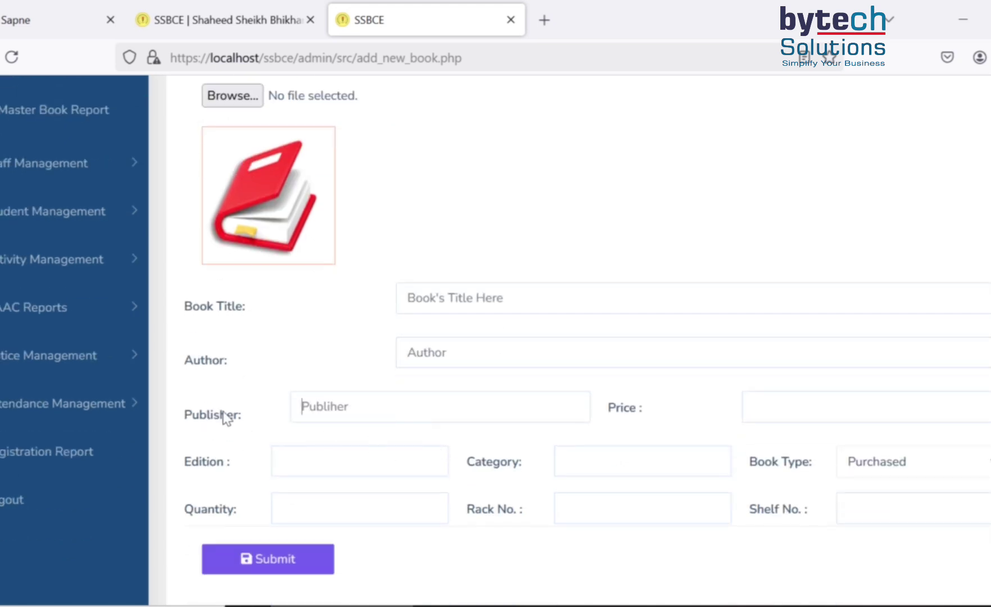
left_click(345, 405)
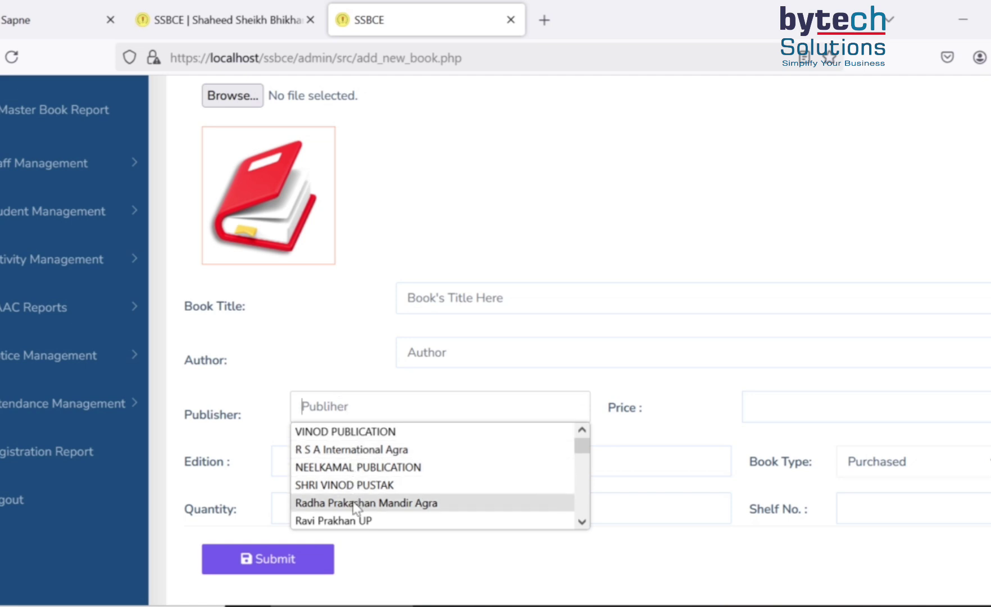
scroll(358, 502, "down", 3)
scroll(356, 496, "down", 5)
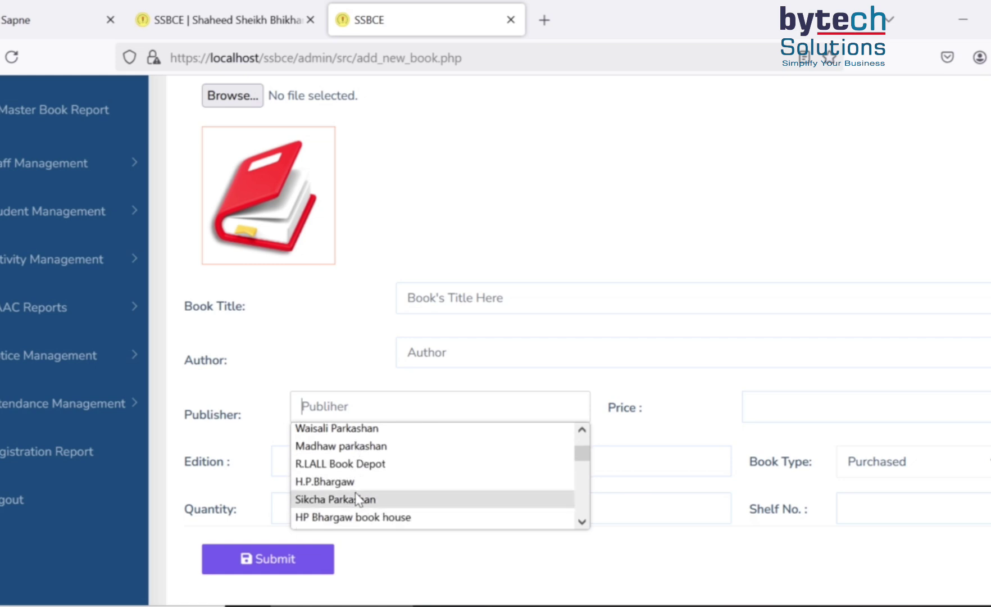
scroll(358, 498, "up", 3)
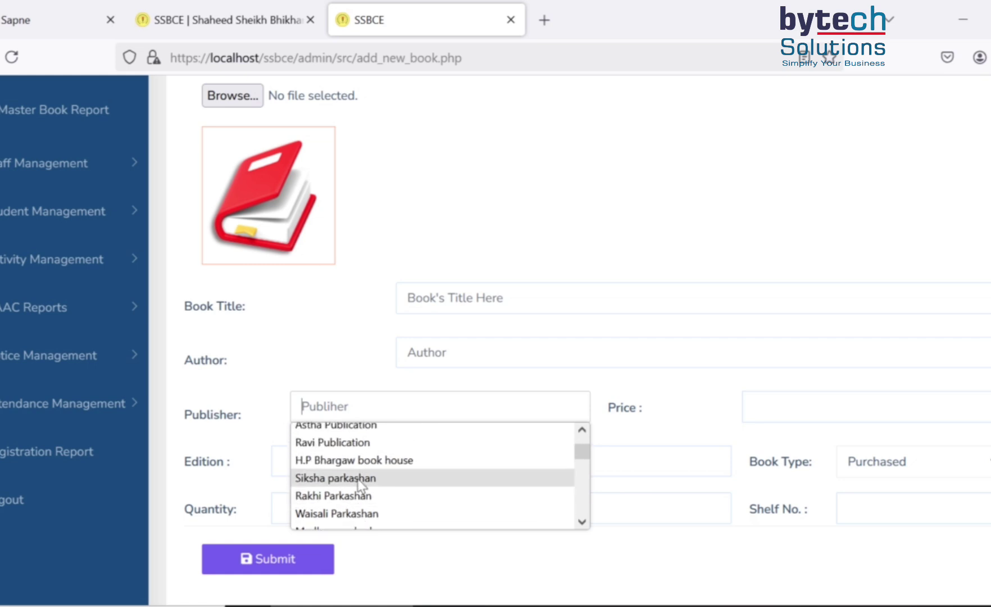
left_click(344, 459)
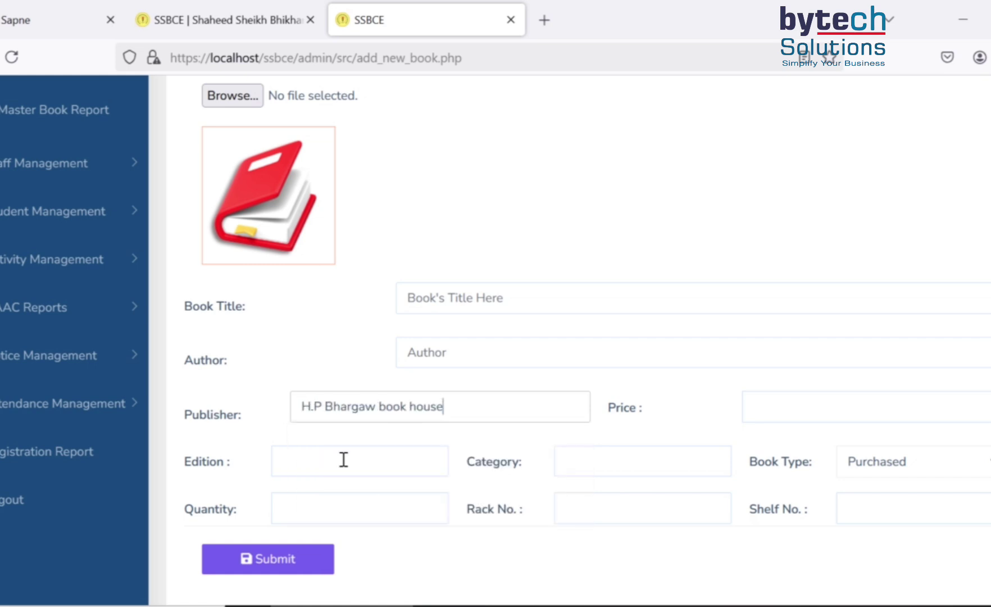
- Set the Book Type to Gifted
left_click(753, 410)
left_click(328, 468)
left_click(618, 464)
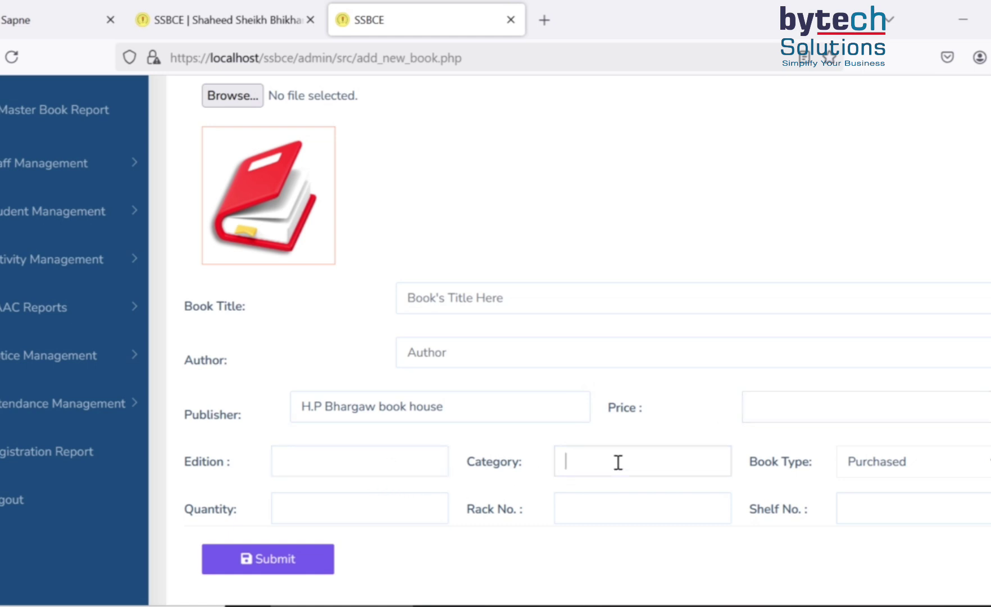
left_click(935, 470)
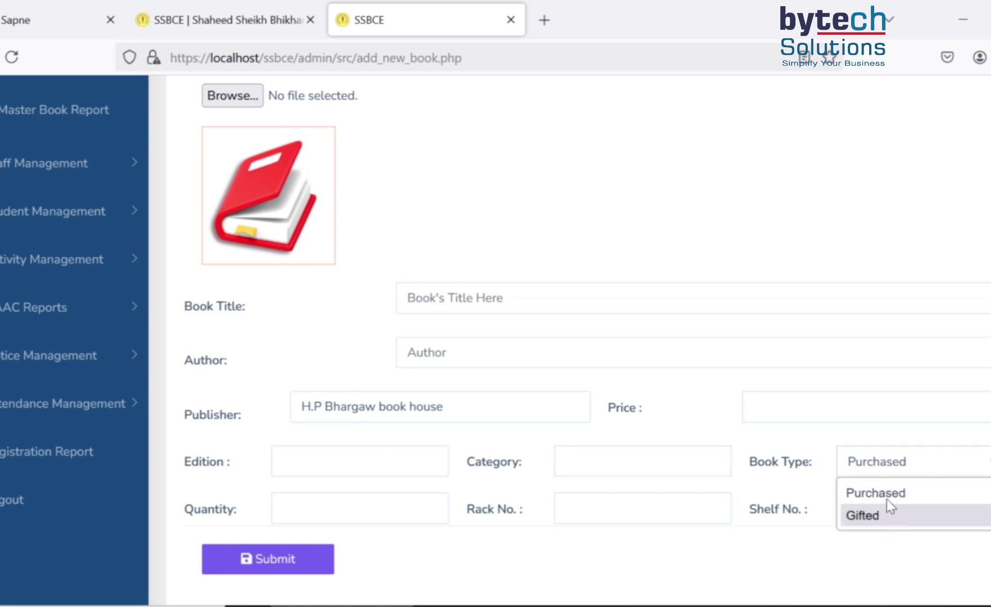
left_click(886, 519)
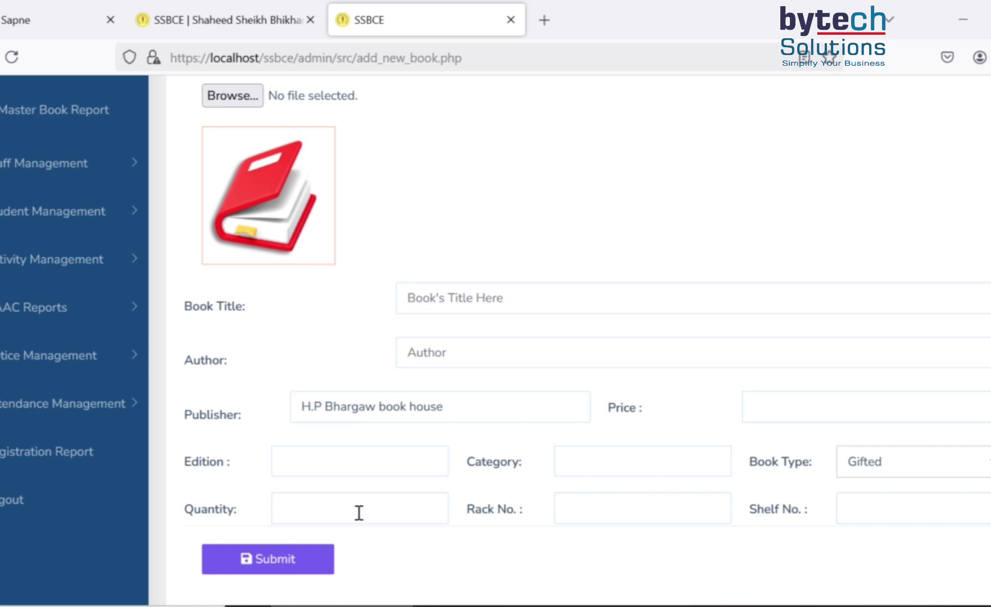
- Step through the Quantity, Rack No. and Shelf No. fields, leaving them unchanged
left_click(338, 508)
left_click(598, 512)
left_click(593, 507)
left_click(847, 509)
scroll(185, 337, "up", 5)
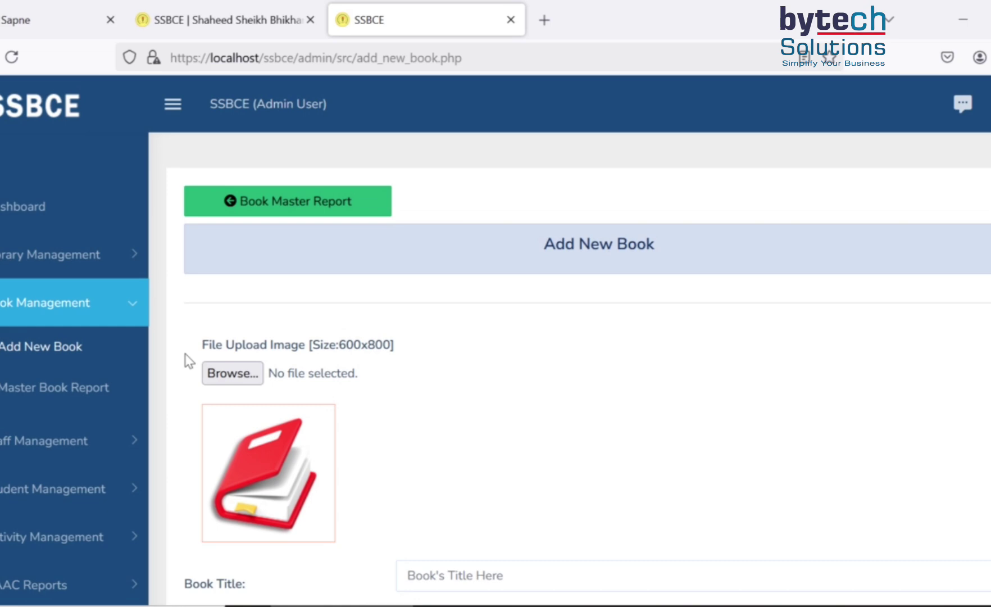
- Search the Master Book Report for 'Tulnatma' and view the single match, 2891-13-3
left_click(85, 396)
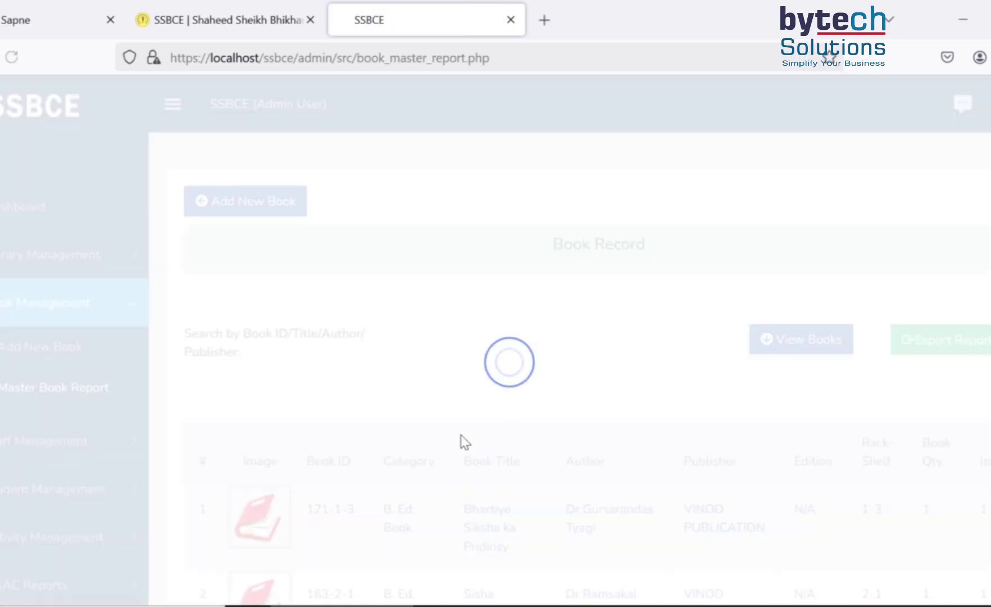
scroll(471, 444, "down", 8)
scroll(471, 438, "up", 8)
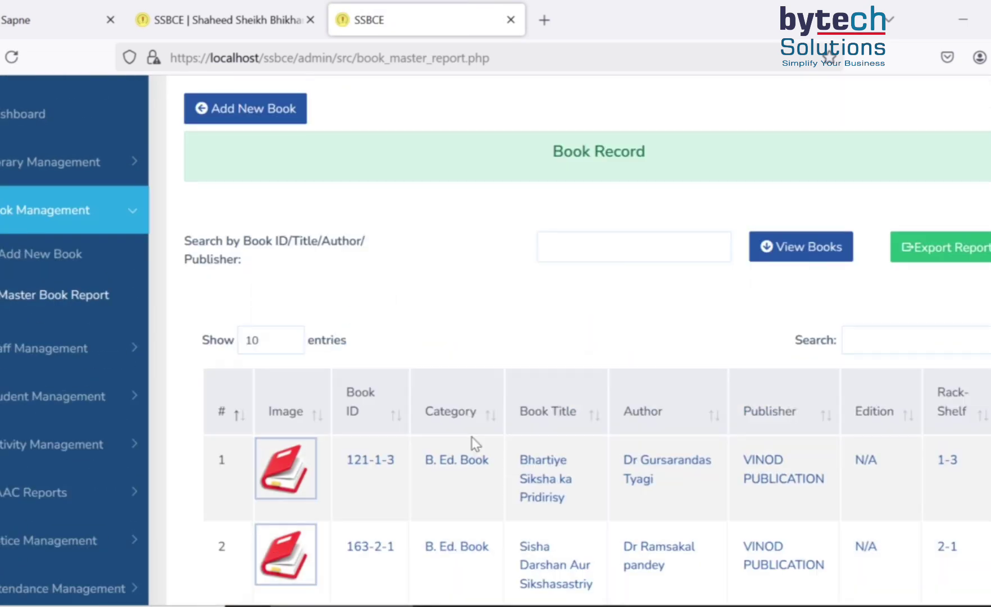
left_click(567, 338)
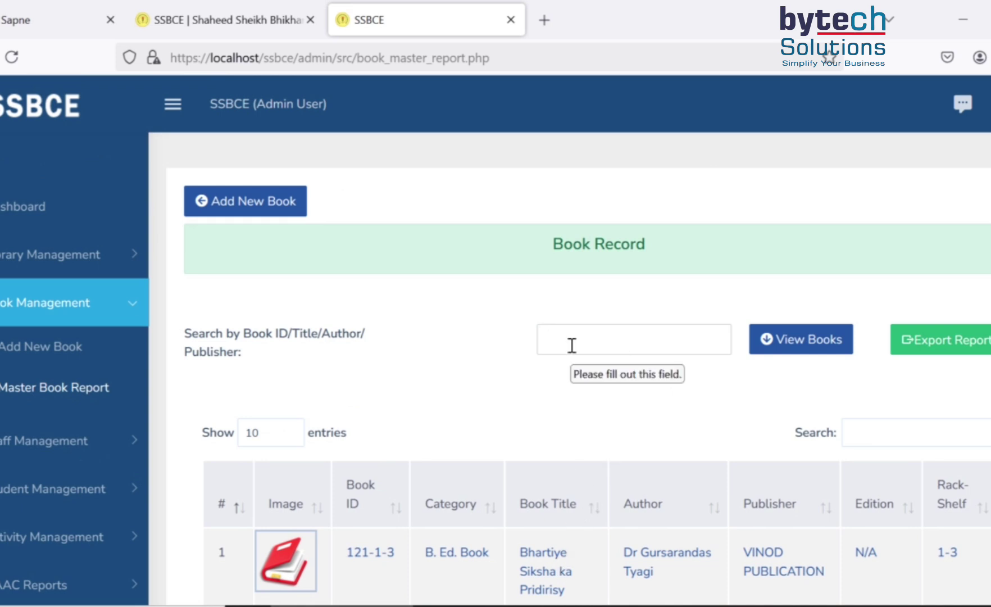
type("Tulnatmak")
left_click(772, 341)
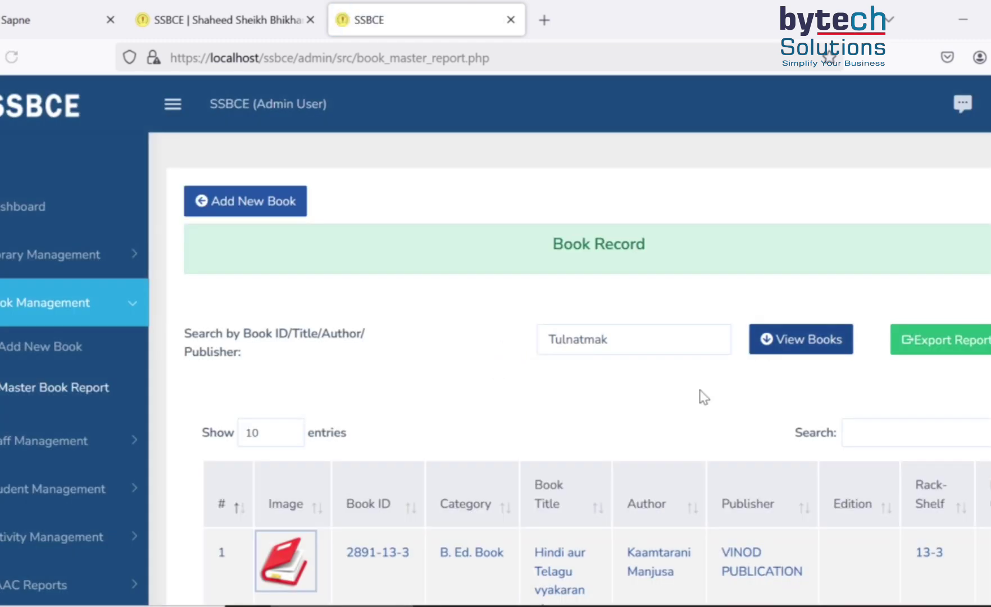
scroll(619, 450, "down", 3)
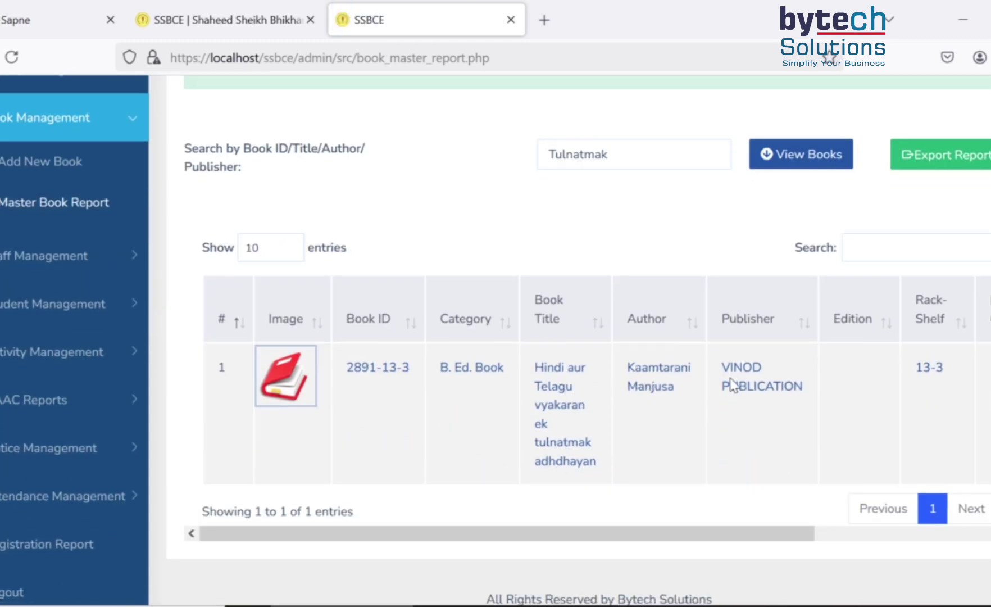
left_click_drag(762, 540, 449, 538)
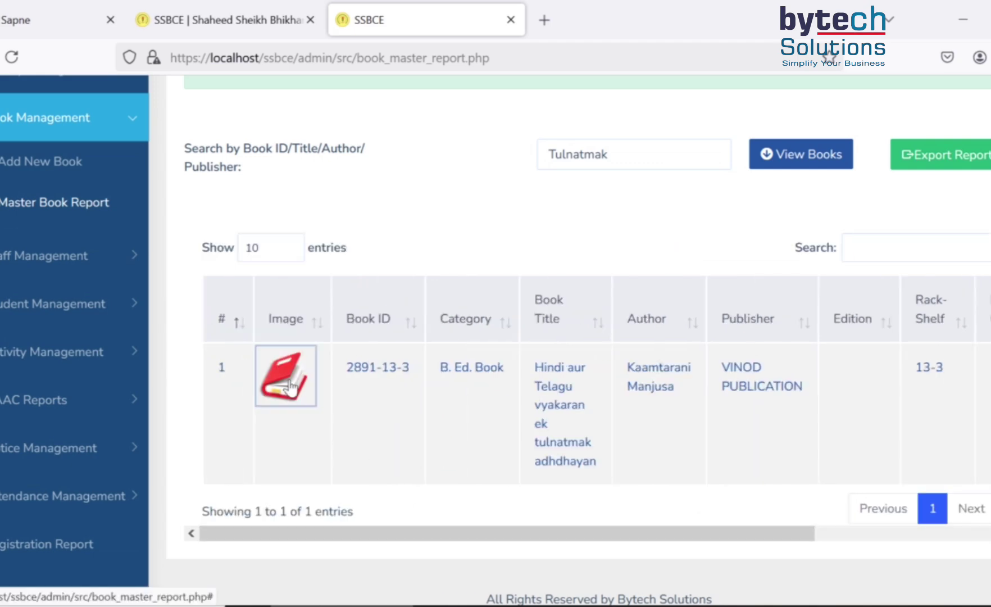
- Review book 2891-13-3's Edit Book fields without changes, then return to the Book Master Report
left_click(290, 388)
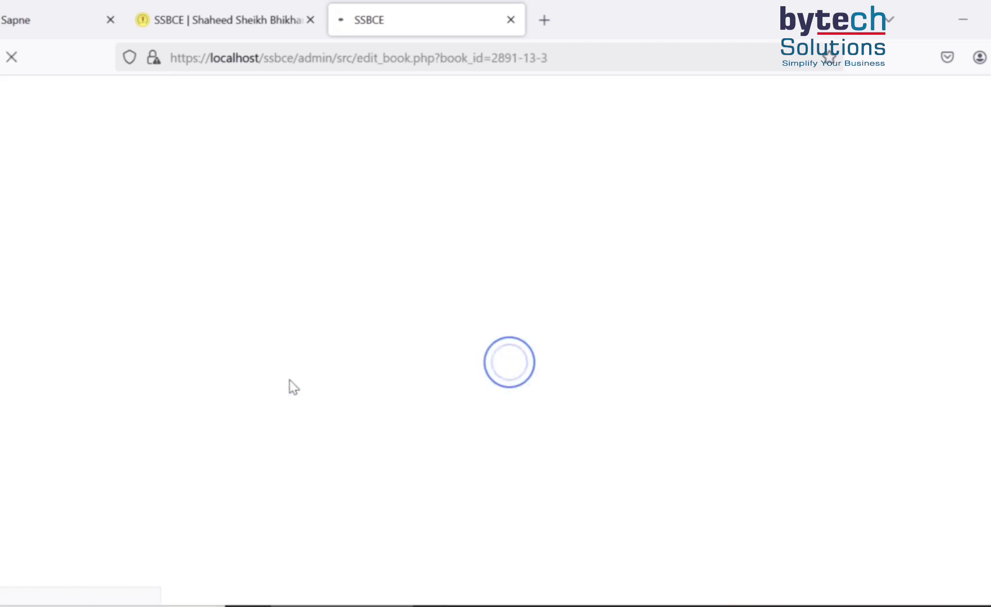
scroll(448, 391, "down", 3)
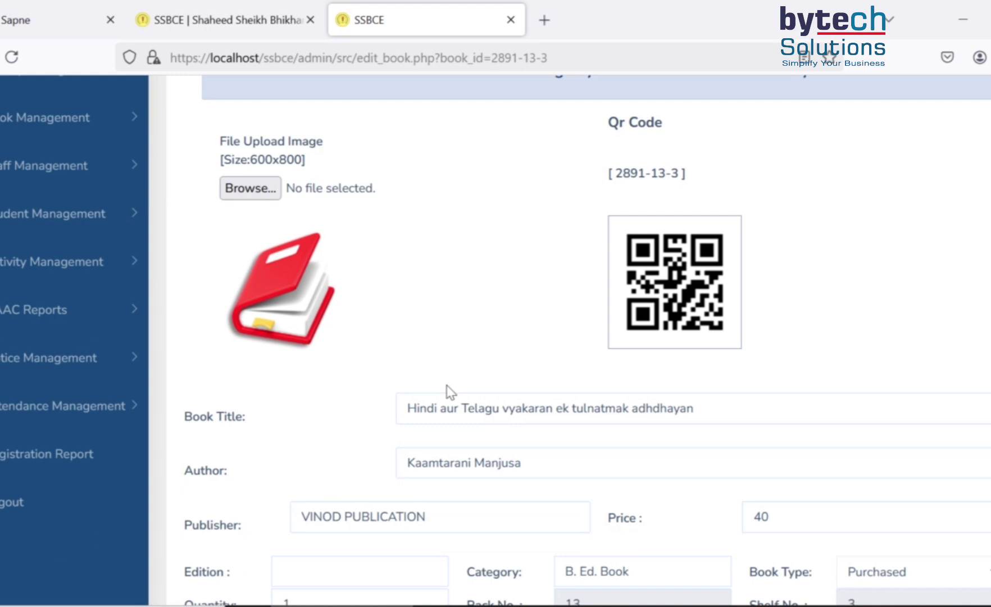
scroll(450, 391, "down", 3)
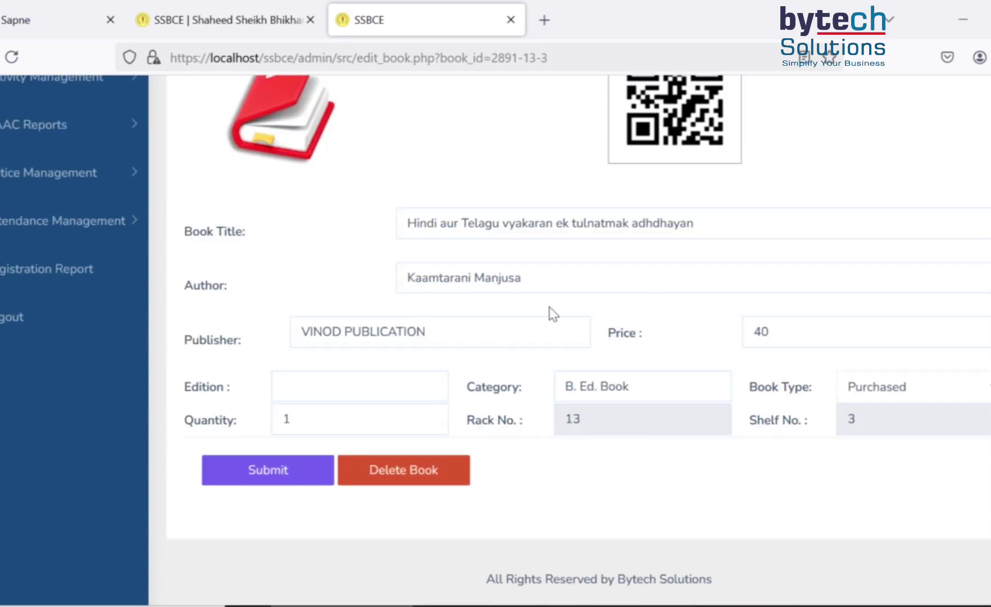
left_click(522, 278)
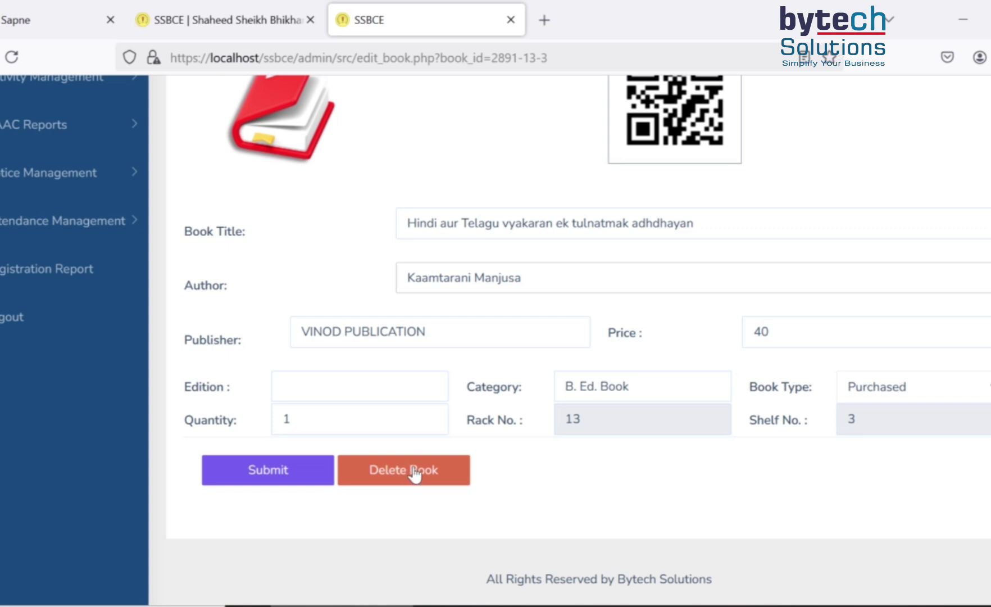
scroll(317, 300, "up", 5)
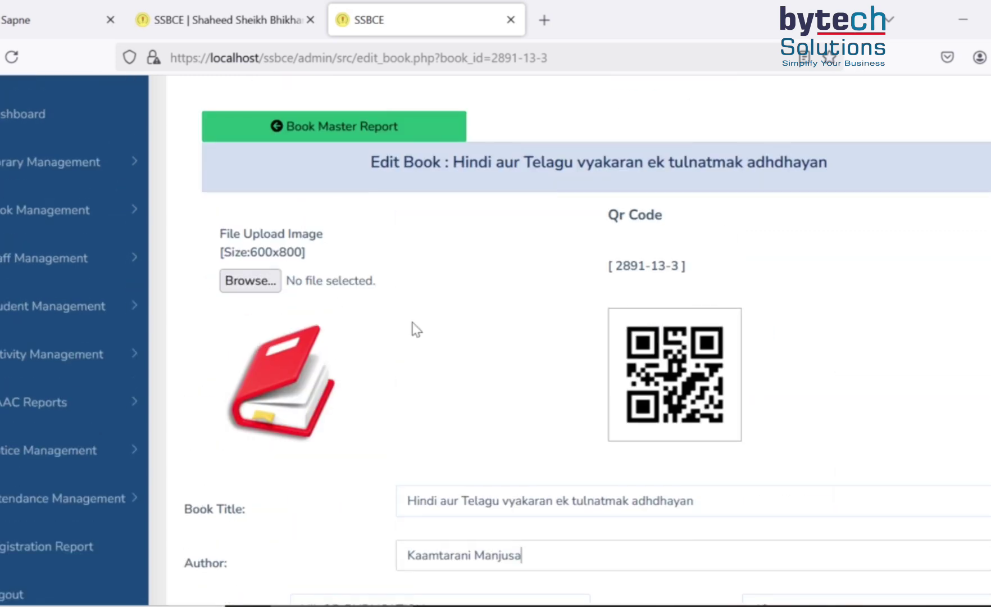
left_click(354, 128)
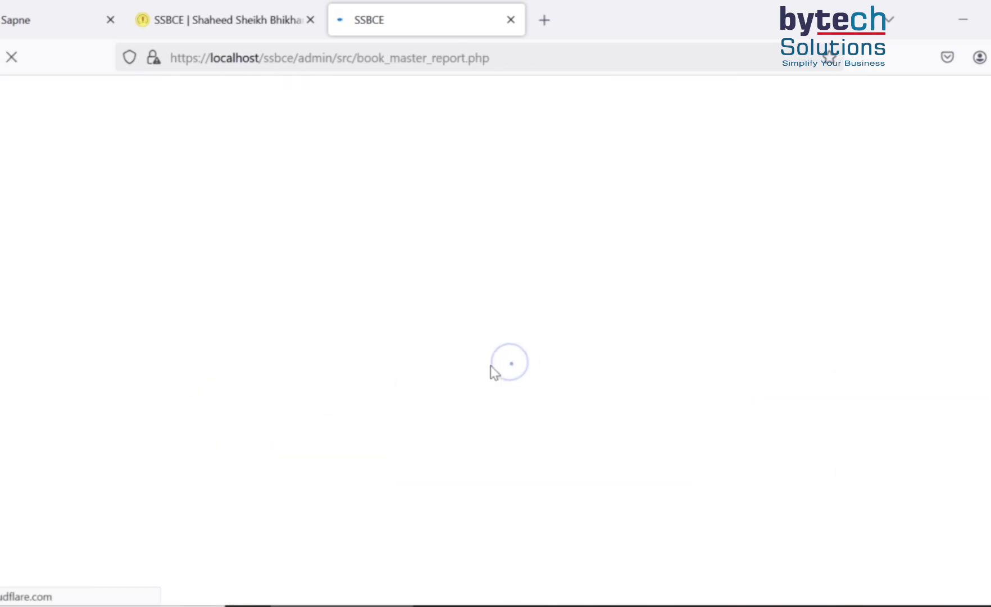
scroll(610, 436, "down", 3)
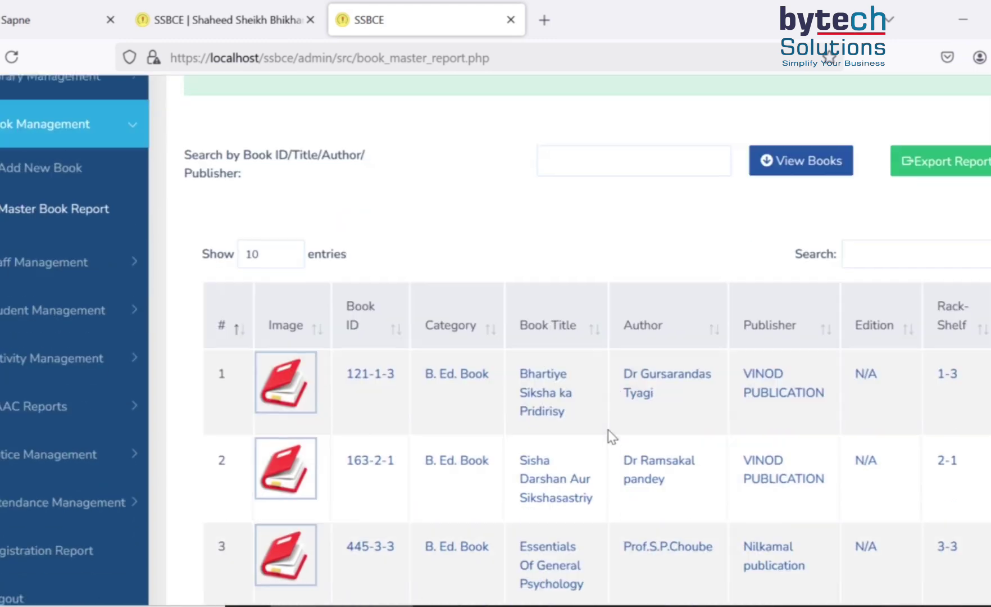
scroll(430, 275, "up", 4)
scroll(502, 438, "down", 12)
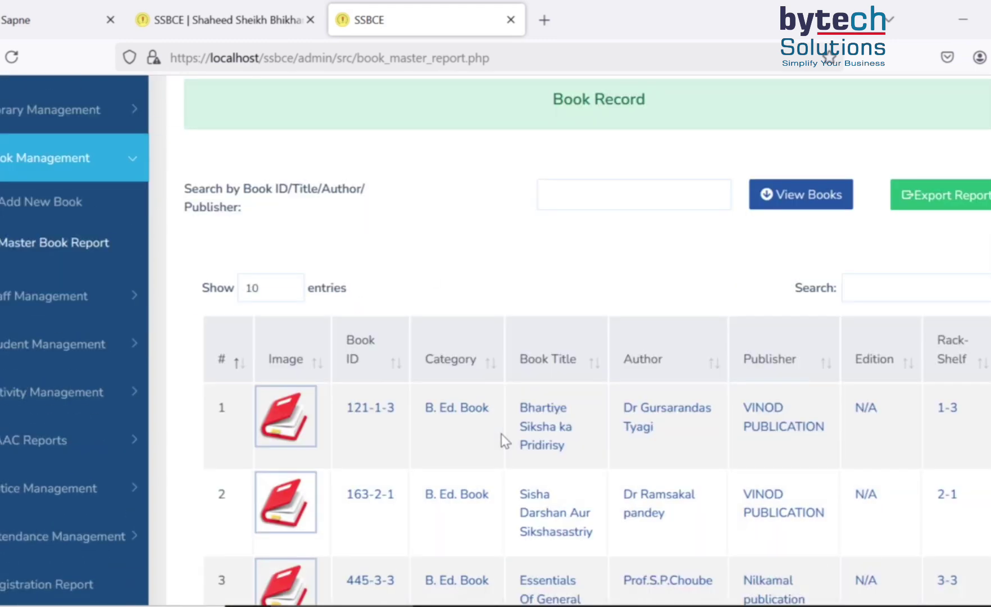
scroll(505, 441, "up", 12)
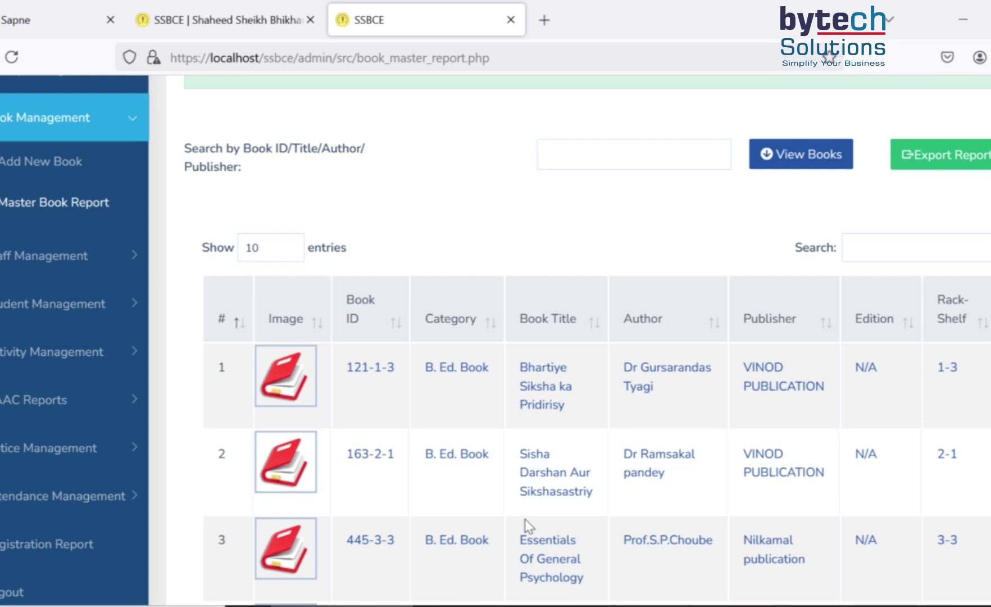
scroll(453, 390, "down", 9)
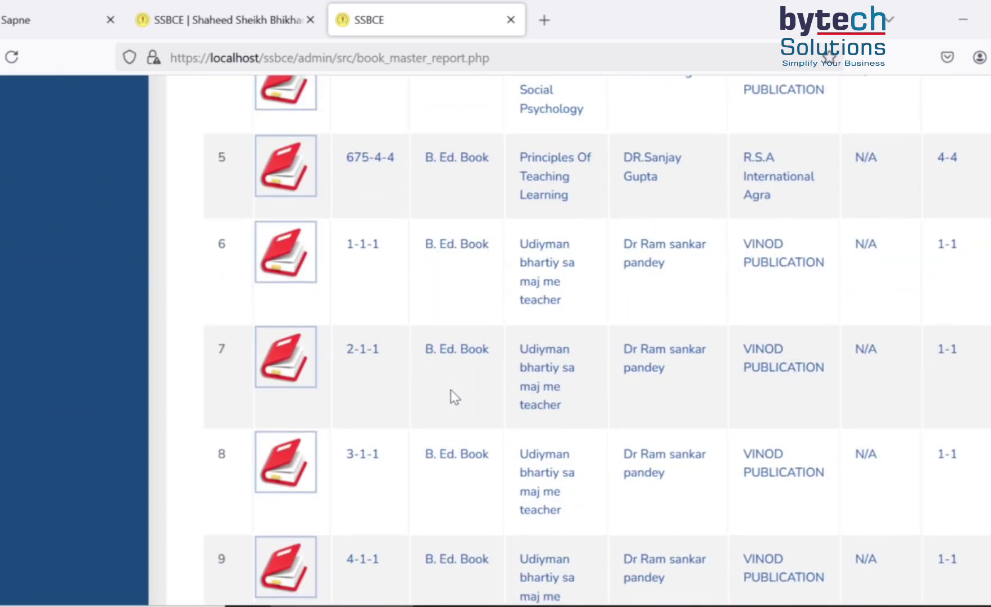
scroll(451, 389, "down", 5)
scroll(451, 390, "up", 14)
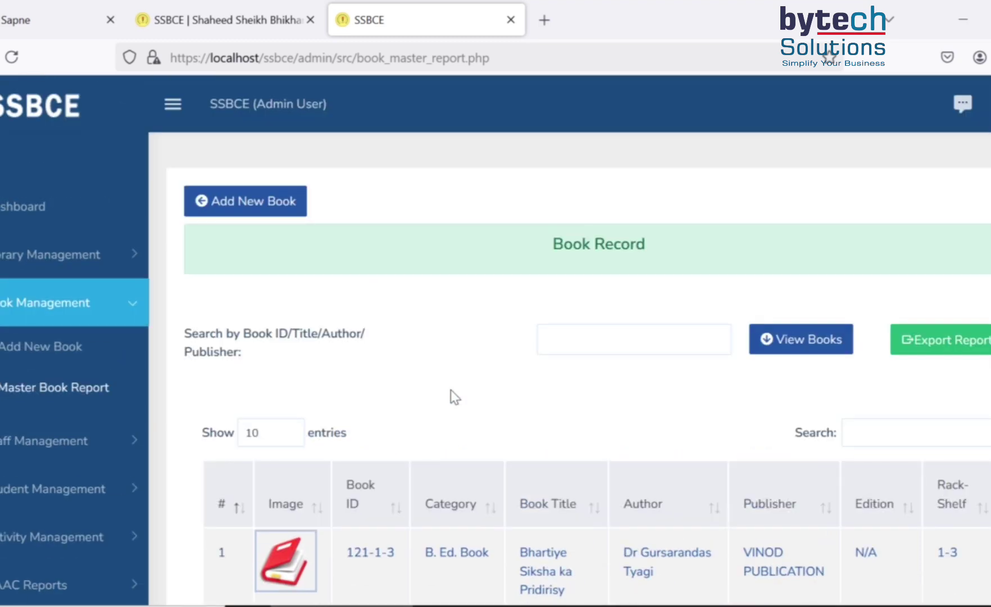